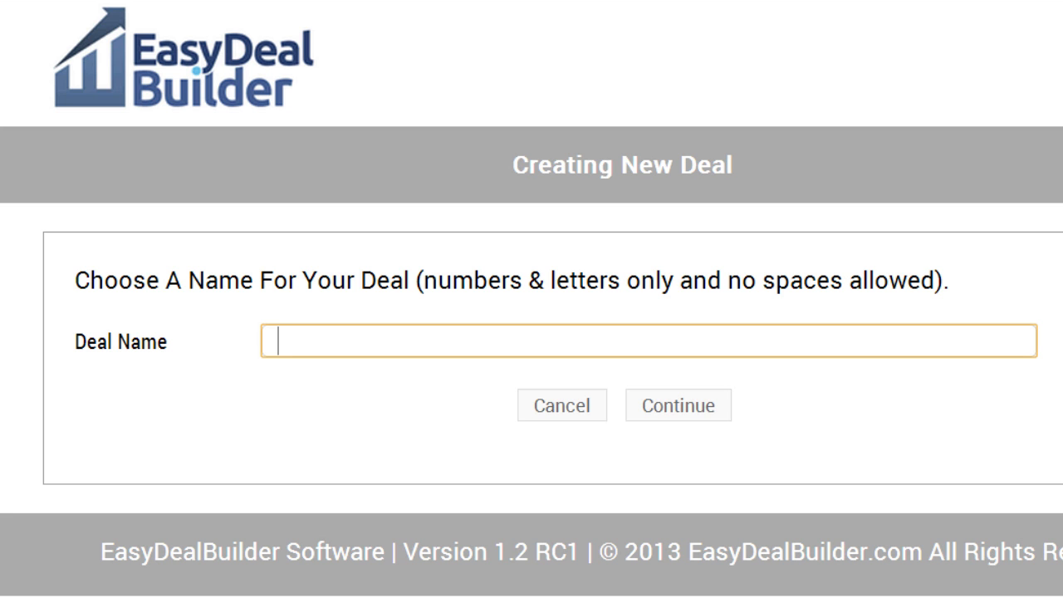
Step: Name the new deal SEDMainOffer and continue to its General Settings form
{"action": "type", "text": "SEDMainOffer"}
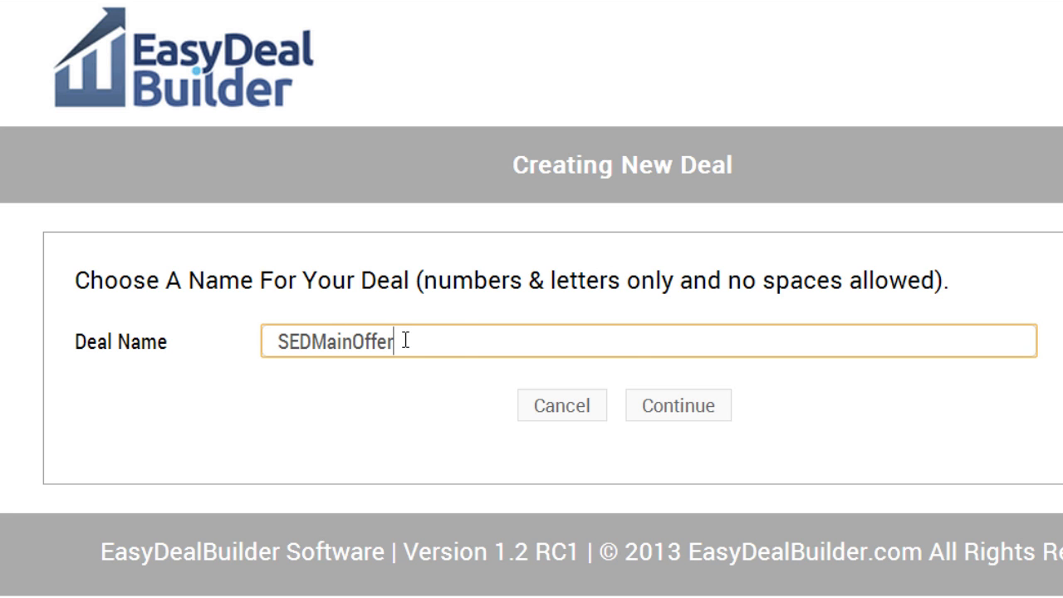
{"action": "left_click", "coordinate": [693, 415]}
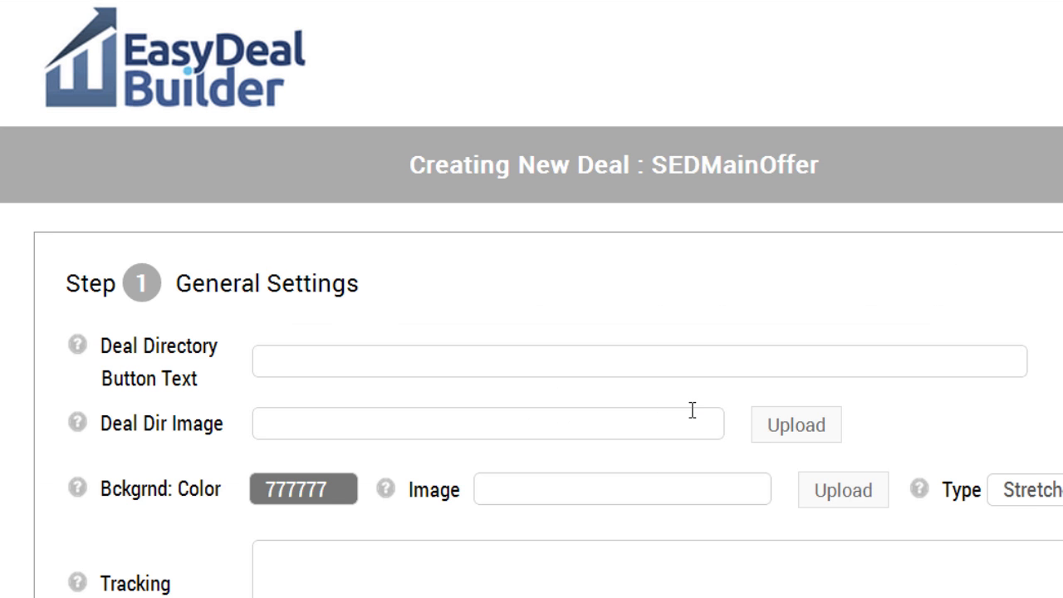
{"action": "scroll", "coordinate": [643, 332], "scroll_direction": "down", "scroll_amount": 3}
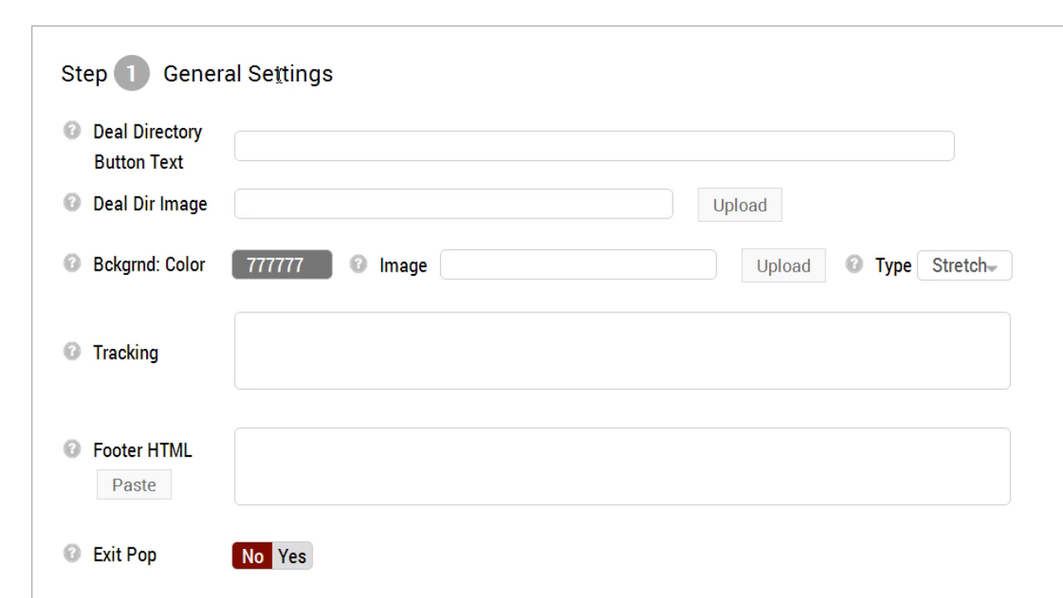
{"action": "scroll", "coordinate": [279, 76], "scroll_direction": "down", "scroll_amount": 3}
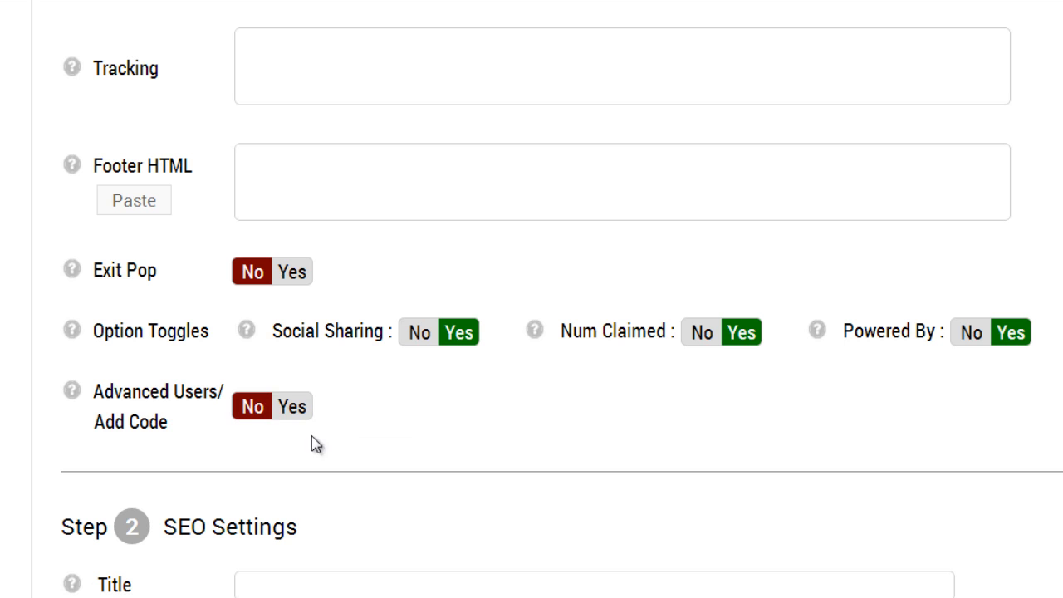
{"action": "scroll", "coordinate": [353, 436], "scroll_direction": "up", "scroll_amount": 3}
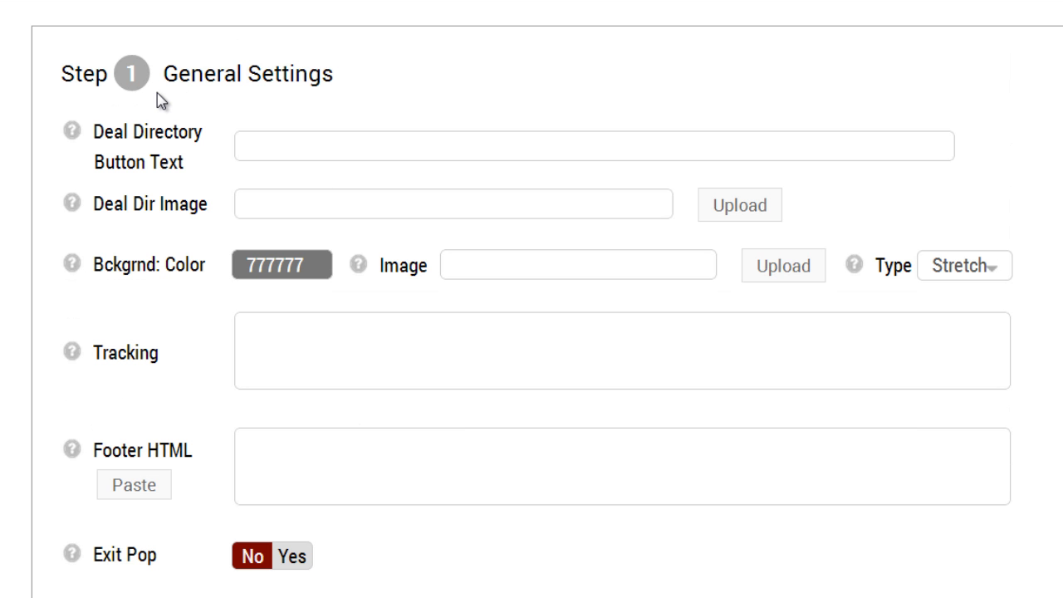
Step: Set the Deal Directory button text of the imported SEDred deal to "Claim This Deal"
{"action": "mouse_move", "coordinate": [126, 135]}
{"action": "mouse_move", "coordinate": [199, 137]}
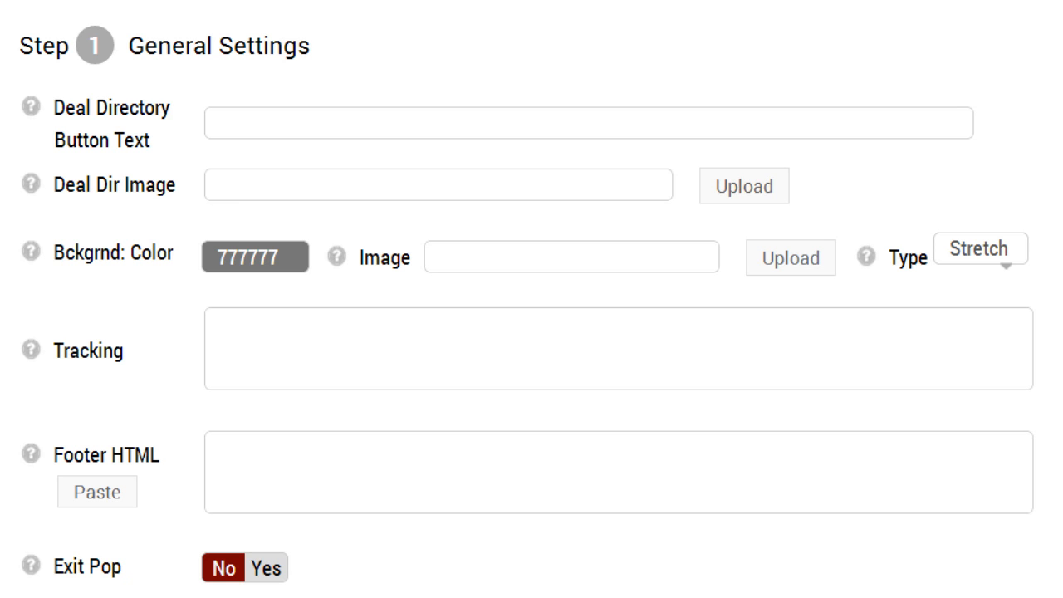
{"action": "mouse_move", "coordinate": [108, 164]}
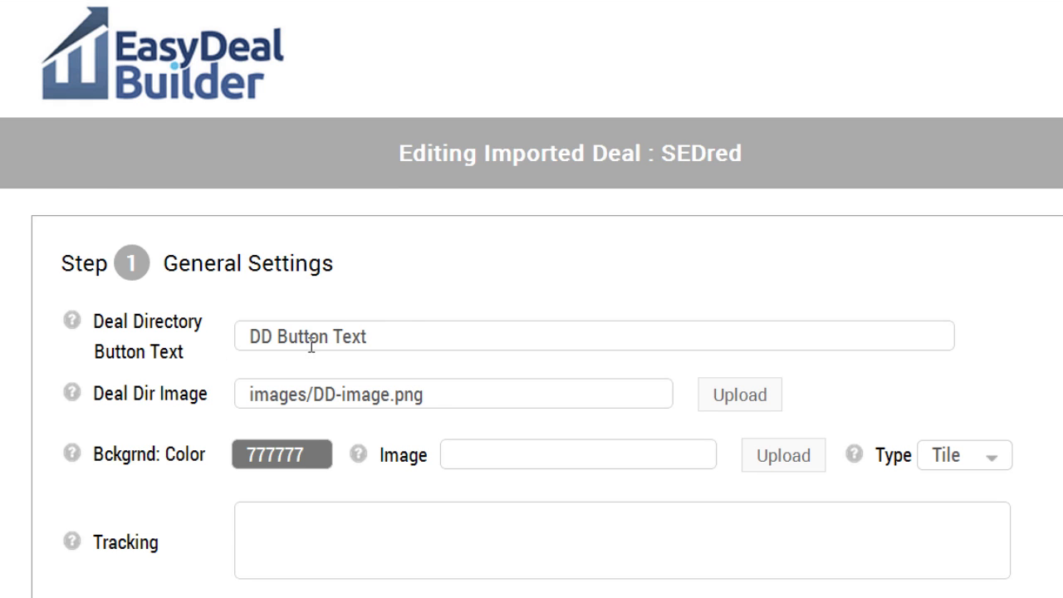
{"action": "left_click_drag", "start_coordinate": [414, 334], "coordinate": [204, 341]}
{"action": "scroll", "coordinate": [204, 344], "scroll_direction": "down", "scroll_amount": 2}
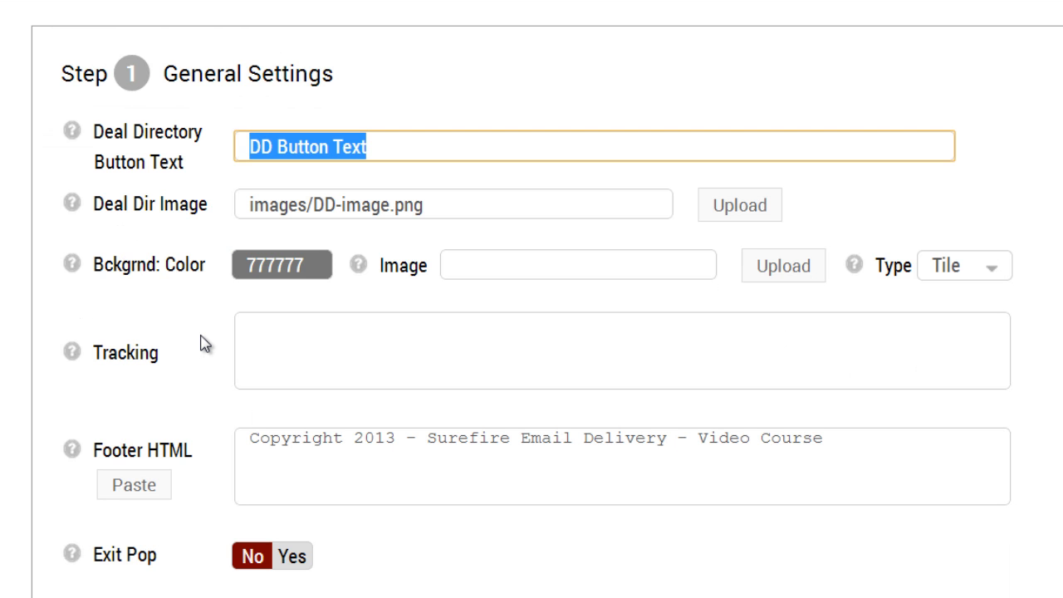
{"action": "type", "text": "Clai"}
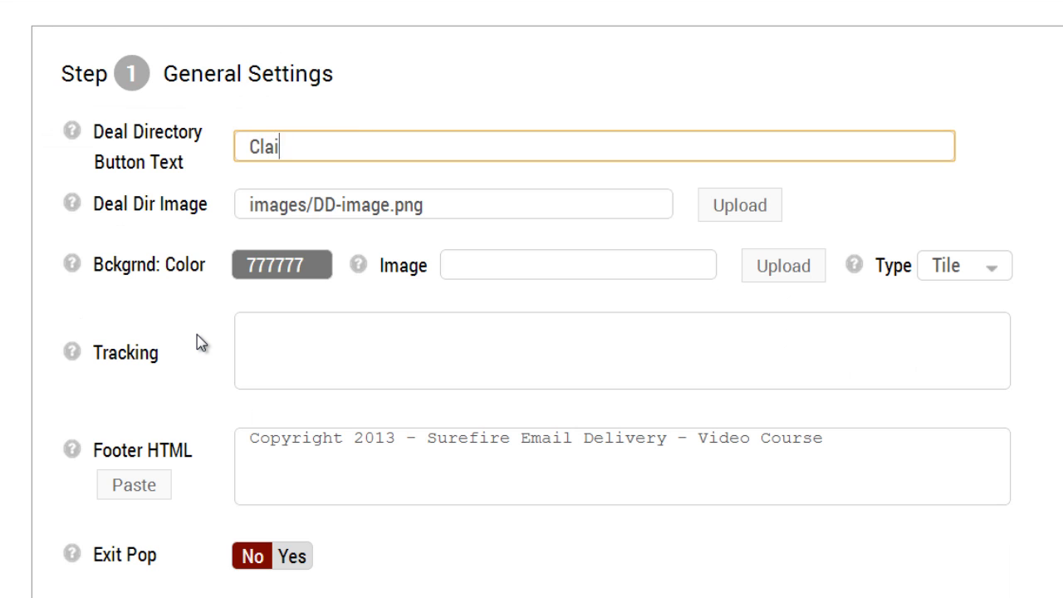
{"action": "type", "text": "m This Deal"}
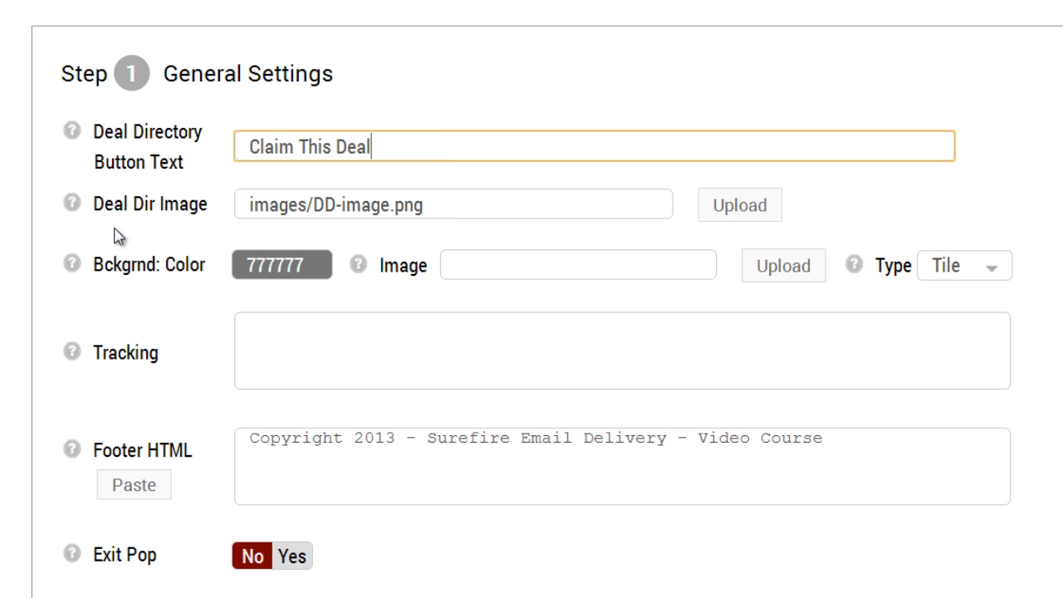
Step: Switch to the file manager, select DD-image.png in the EasyDealBuilder videos\files folder, and copy the folder's path
{"action": "mouse_move", "coordinate": [150, 212]}
{"action": "mouse_move", "coordinate": [176, 206]}
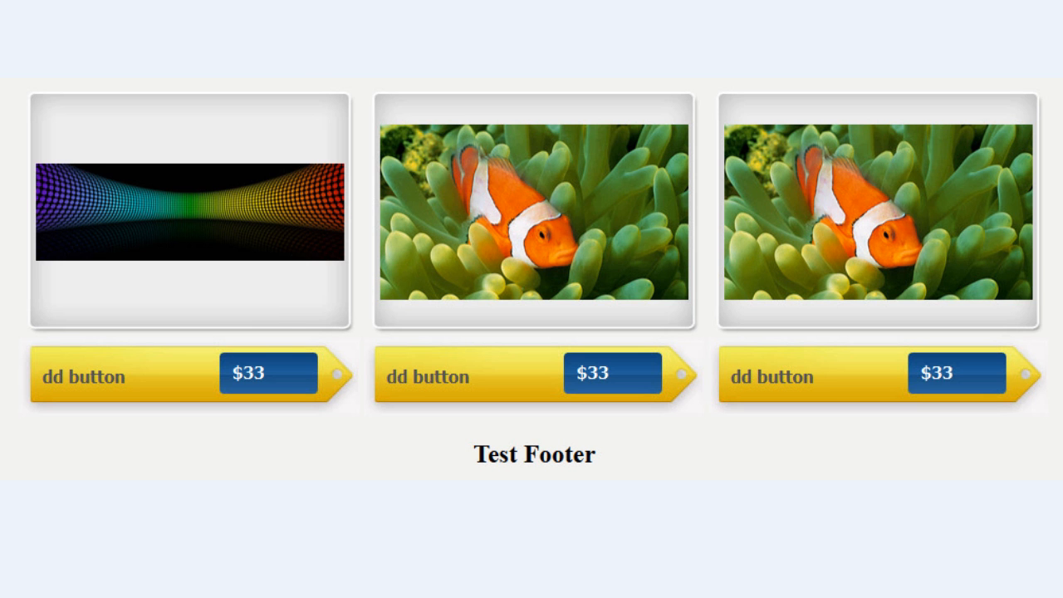
{"action": "mouse_move", "coordinate": [141, 214]}
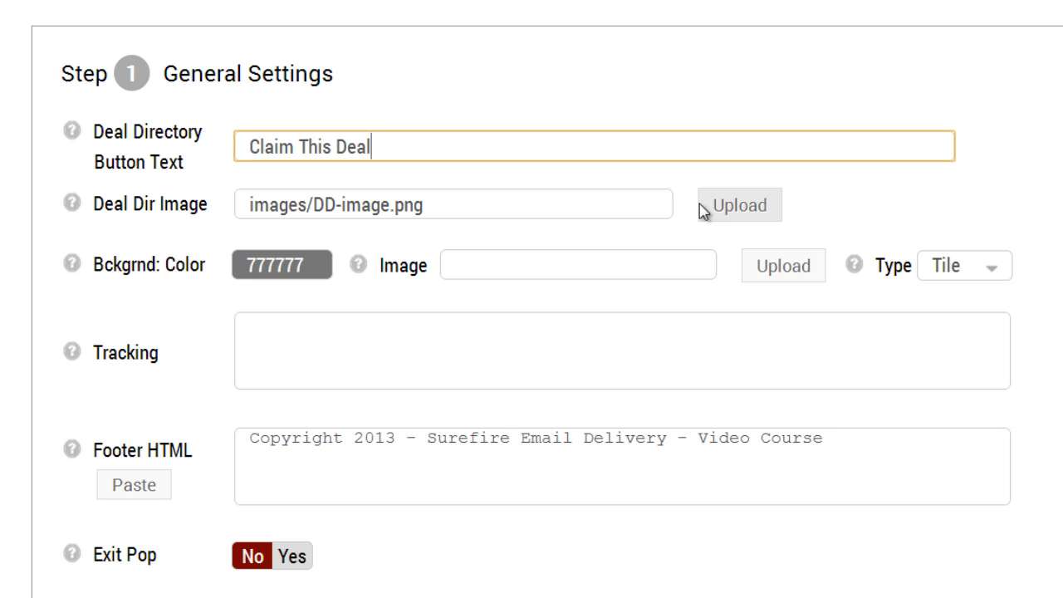
{"action": "mouse_move", "coordinate": [381, 252]}
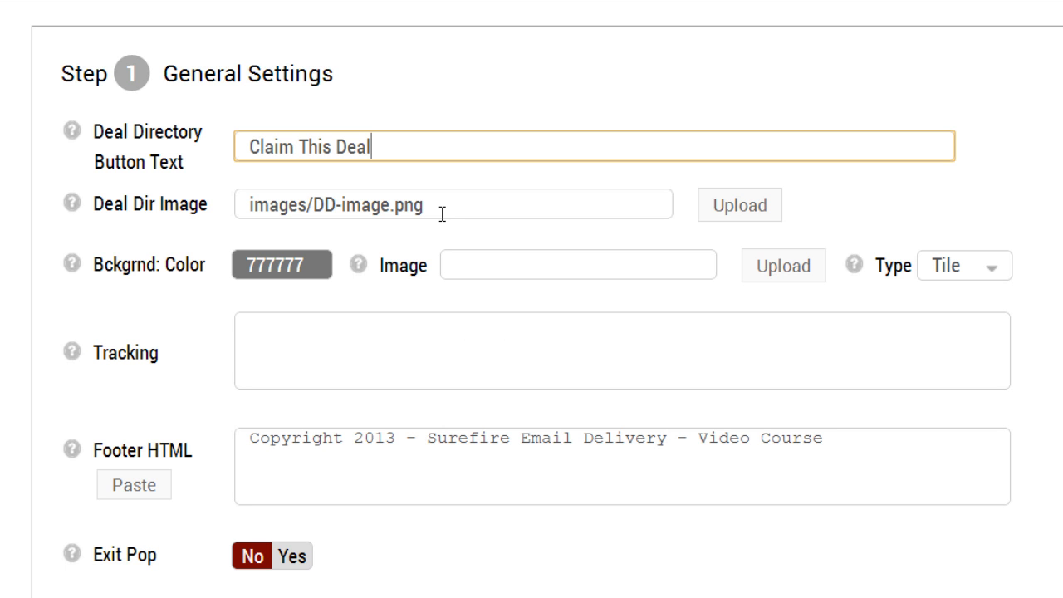
{"action": "key", "text": "super"}
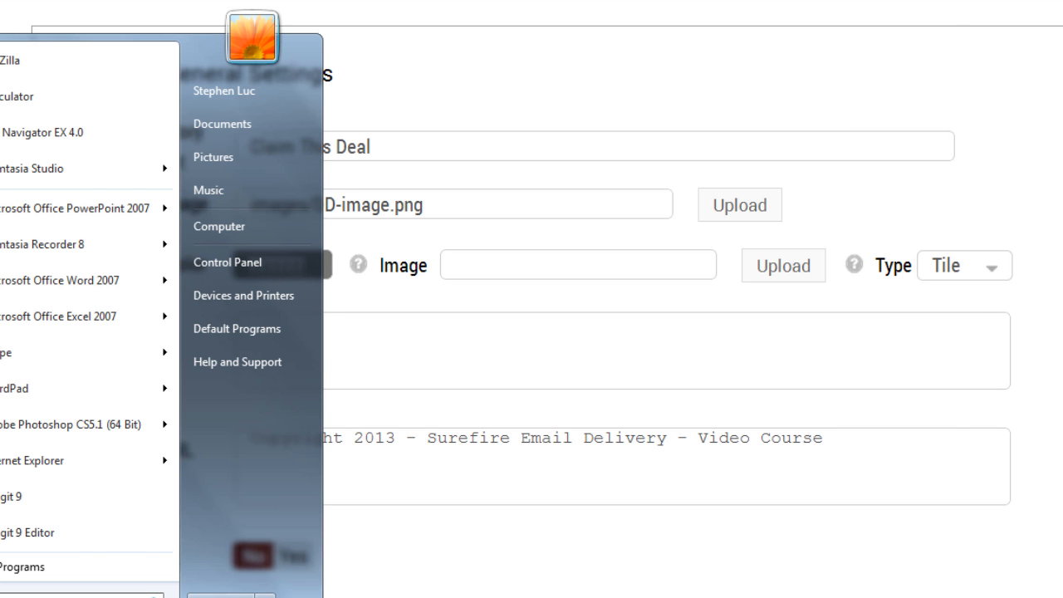
{"action": "key", "text": "alt+Tab"}
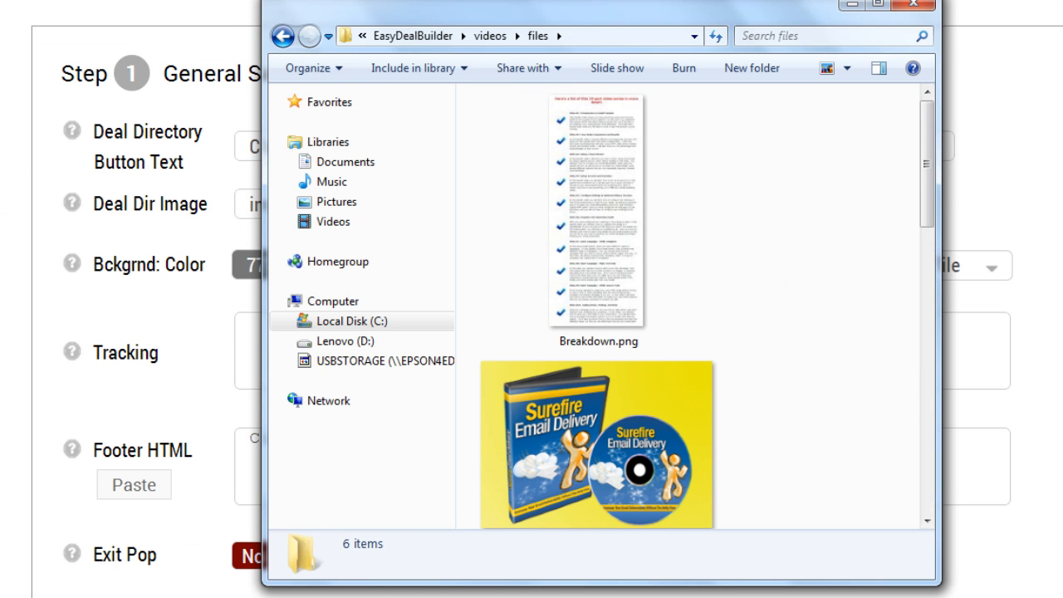
{"action": "scroll", "coordinate": [755, 365], "scroll_direction": "down", "scroll_amount": 4}
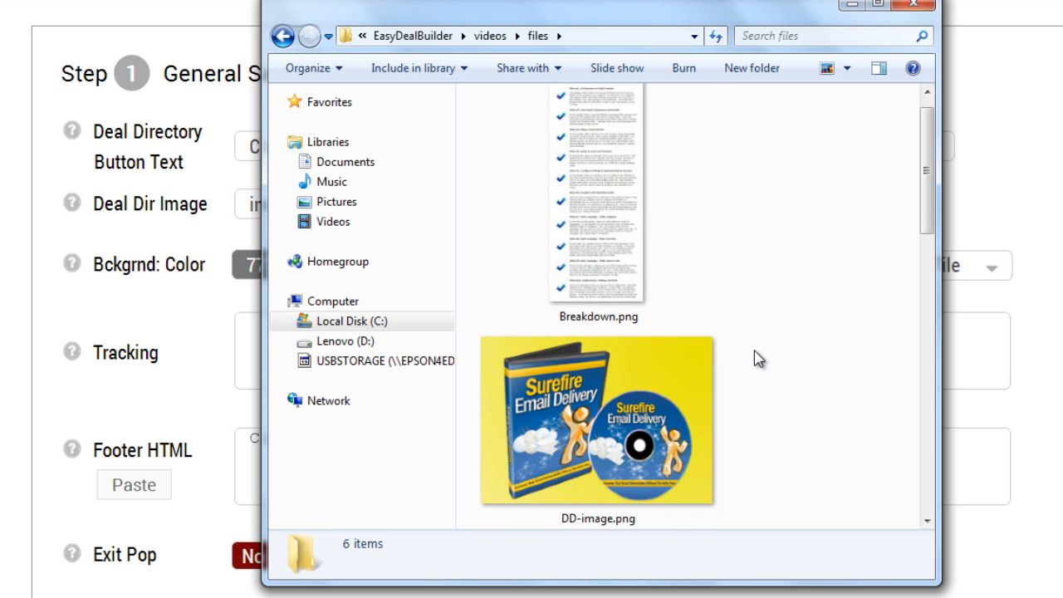
{"action": "scroll", "coordinate": [757, 357], "scroll_direction": "up", "scroll_amount": 1}
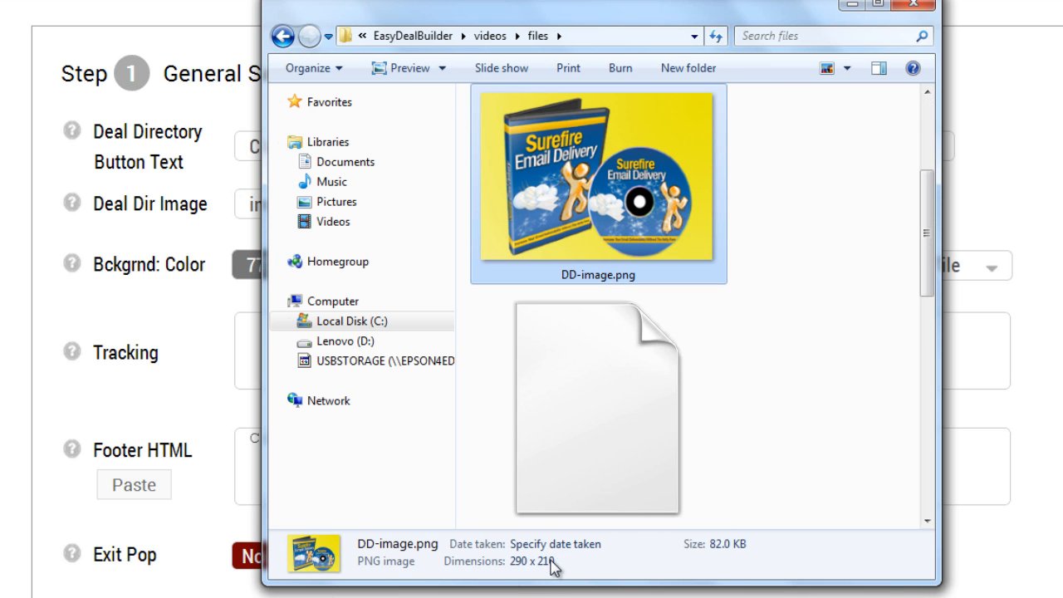
{"action": "left_click", "coordinate": [606, 35]}
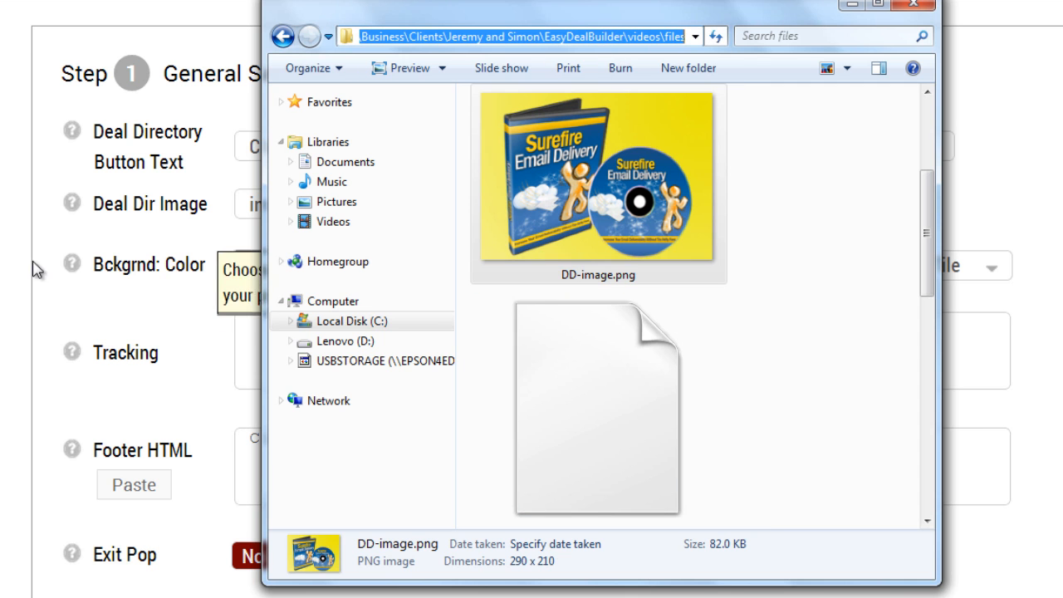
{"action": "left_click", "coordinate": [6, 267]}
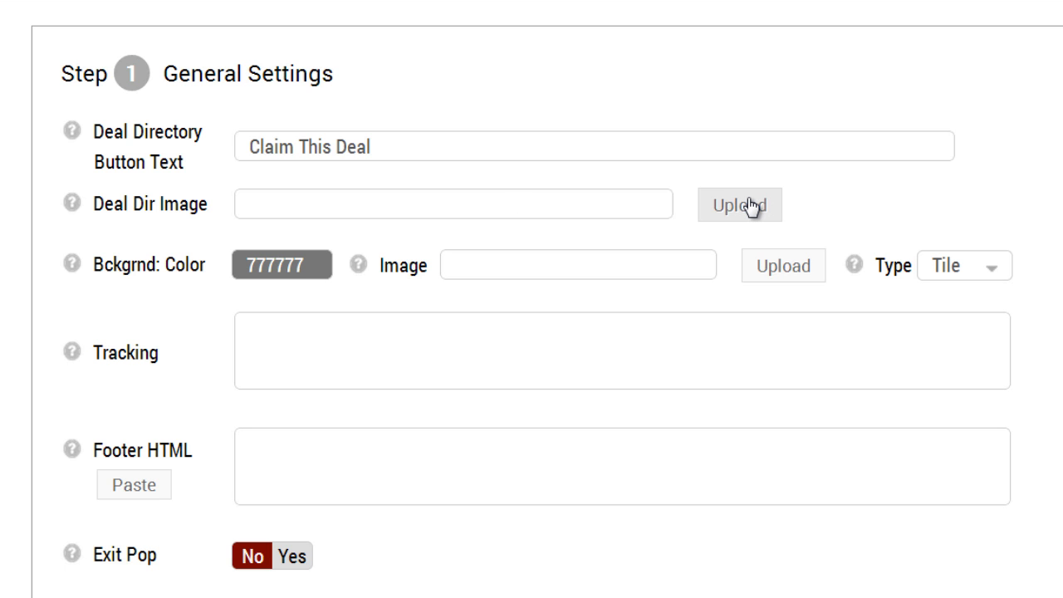
Step: Upload DD-image.png from the videos\files folder as the Deal Directory image
{"action": "left_click", "coordinate": [365, 199]}
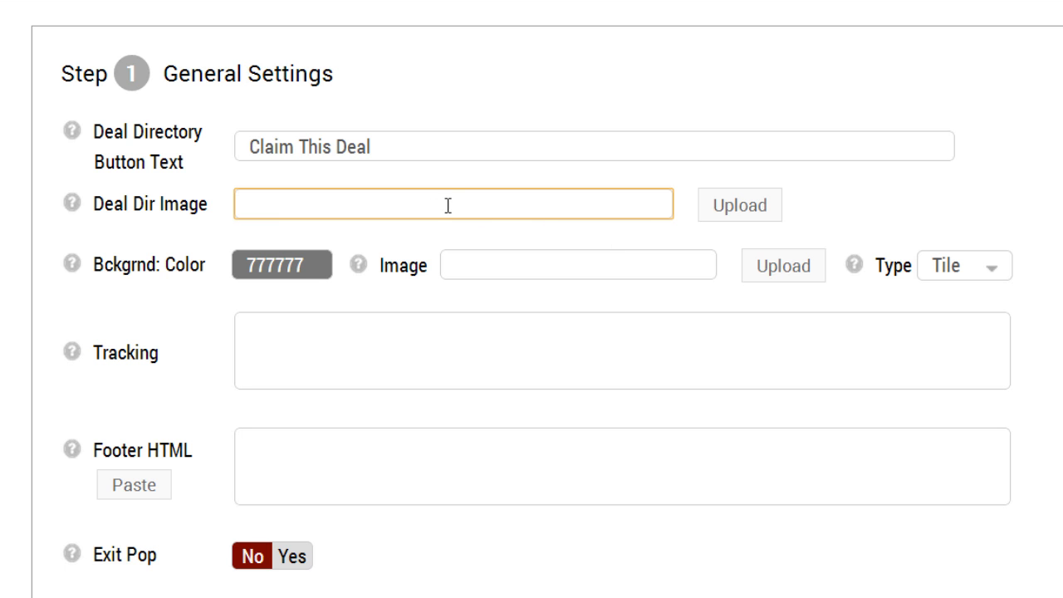
{"action": "left_click", "coordinate": [751, 205]}
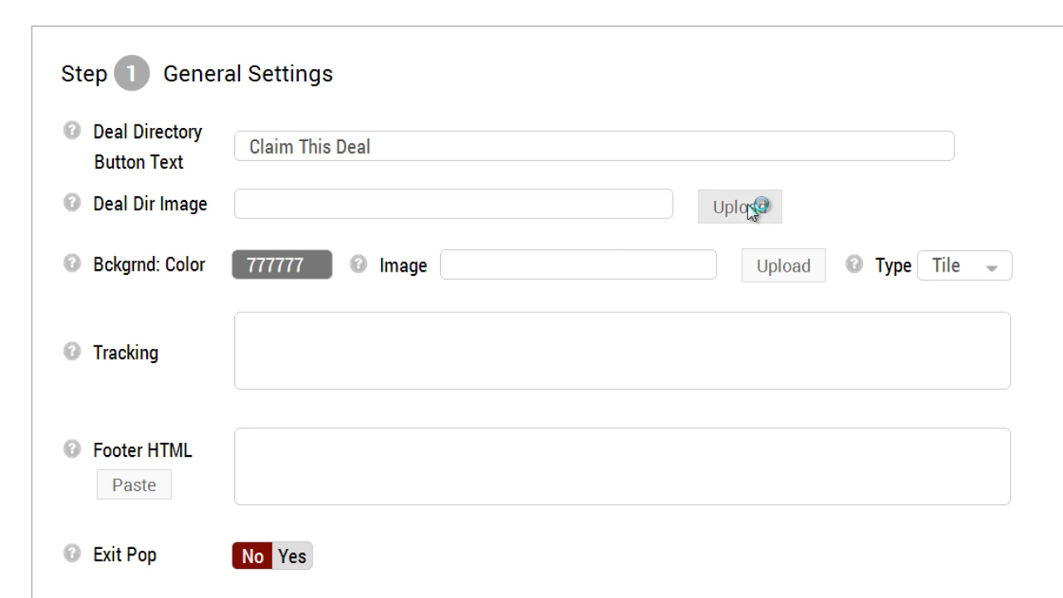
{"action": "left_click", "coordinate": [506, 303]}
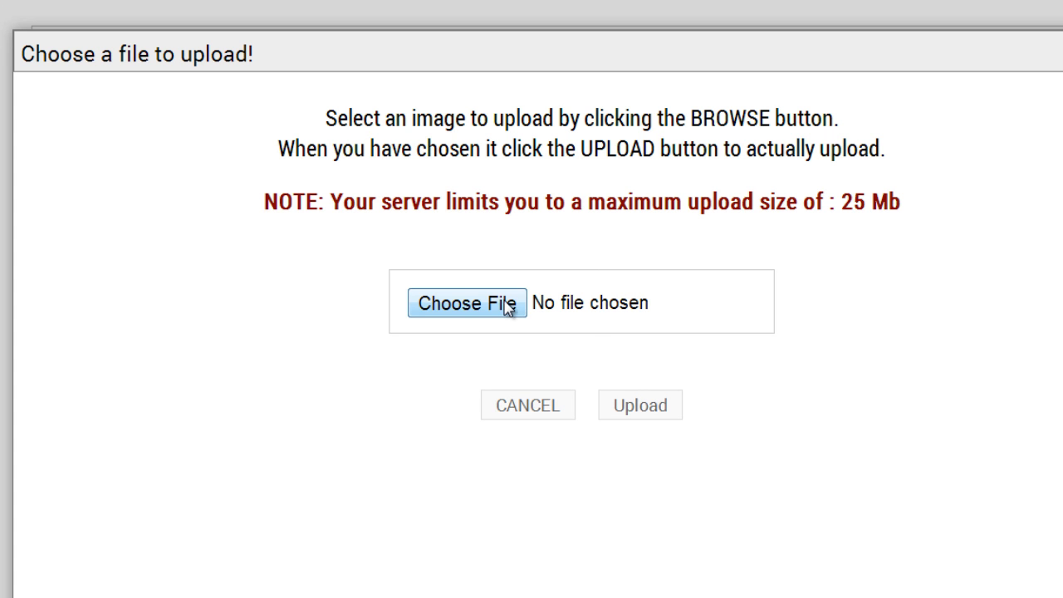
{"action": "key", "text": "ctrl+v"}
{"action": "left_click", "coordinate": [473, 450]}
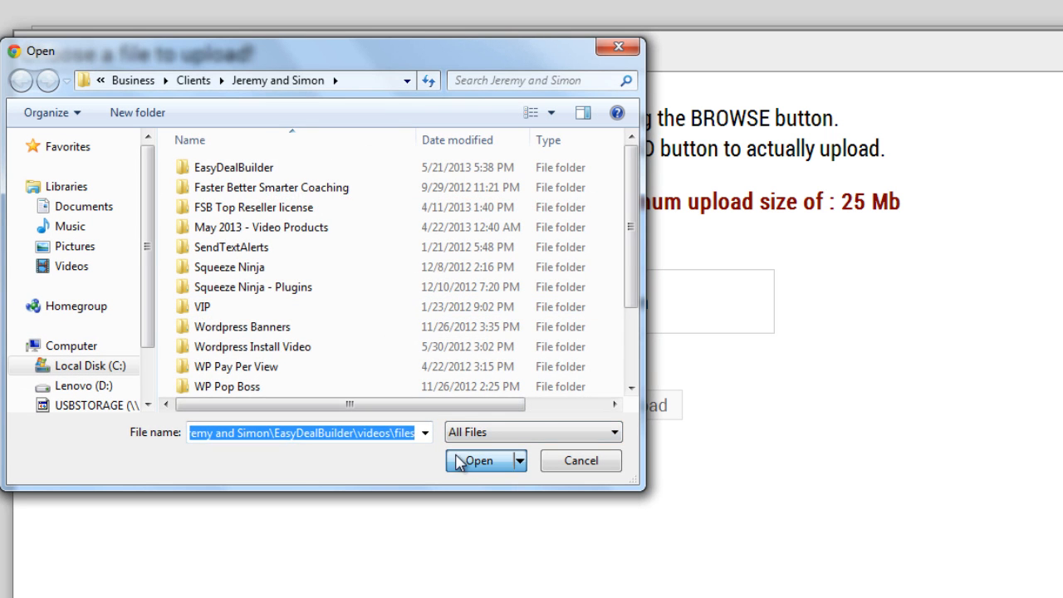
{"action": "left_click", "coordinate": [312, 200]}
{"action": "left_click", "coordinate": [488, 459]}
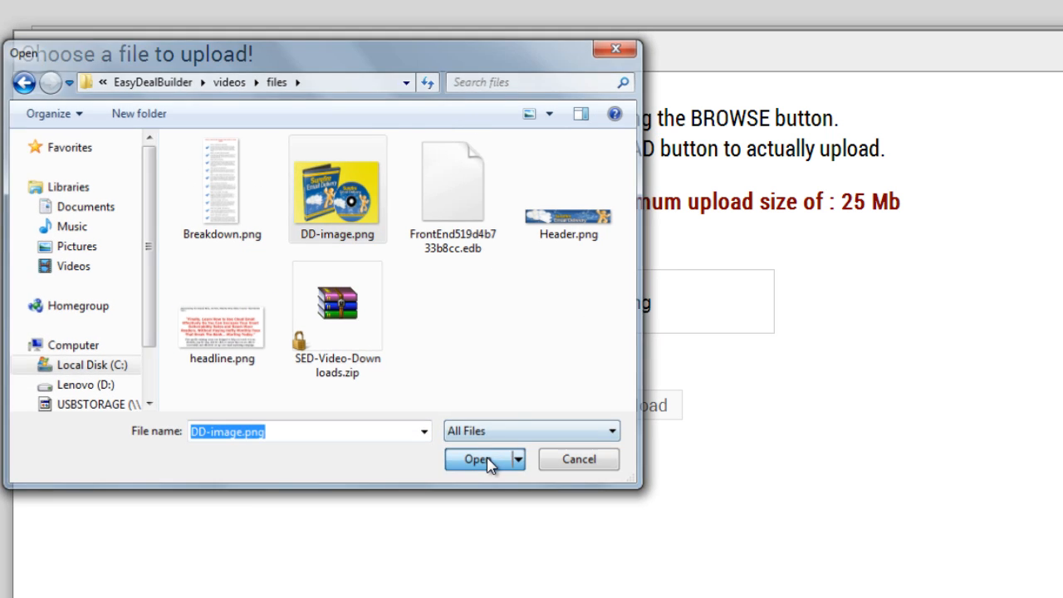
{"action": "left_click", "coordinate": [641, 406]}
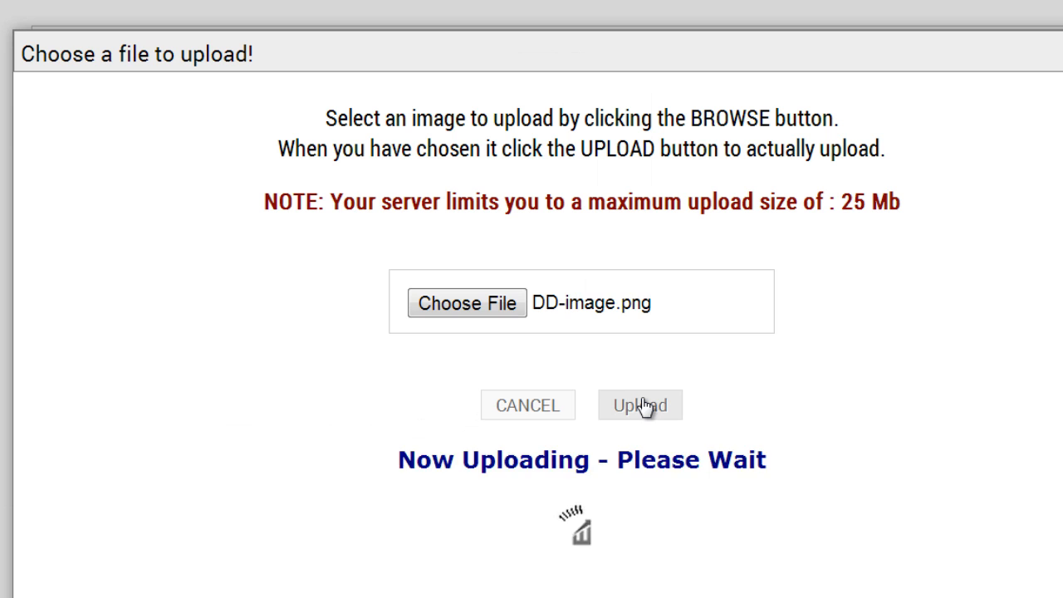
{"action": "left_click", "coordinate": [717, 340]}
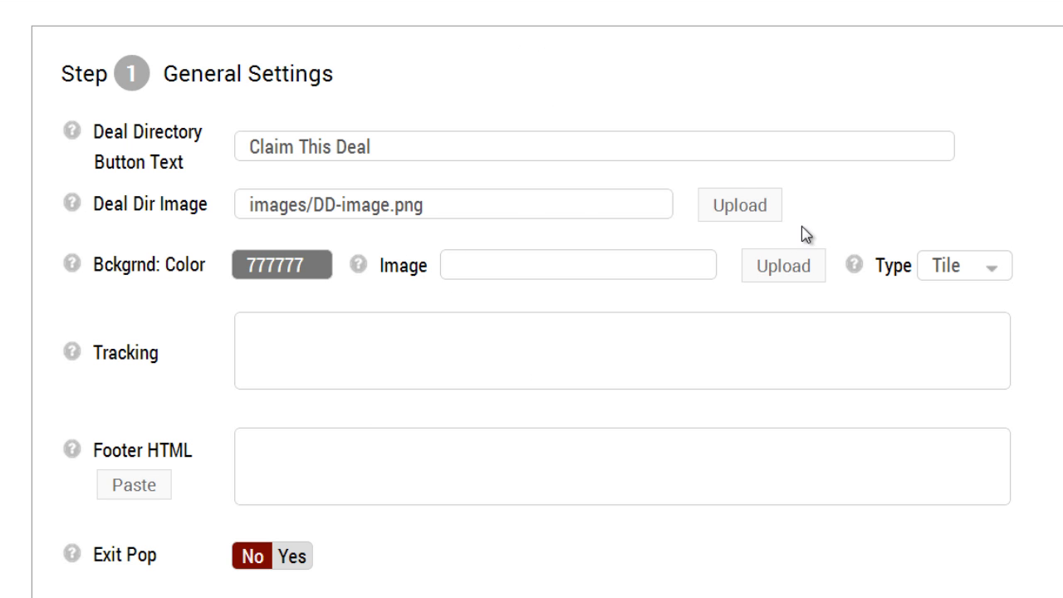
Step: Choose Tile as the display type for the deal's background image
{"action": "left_click_drag", "start_coordinate": [501, 206], "coordinate": [225, 197]}
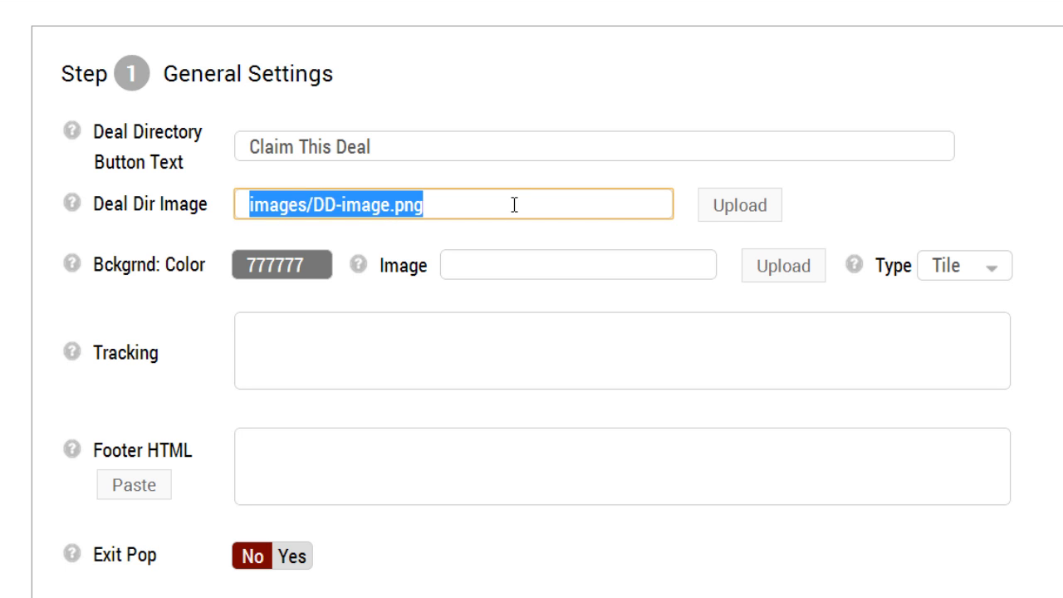
{"action": "mouse_move", "coordinate": [142, 270]}
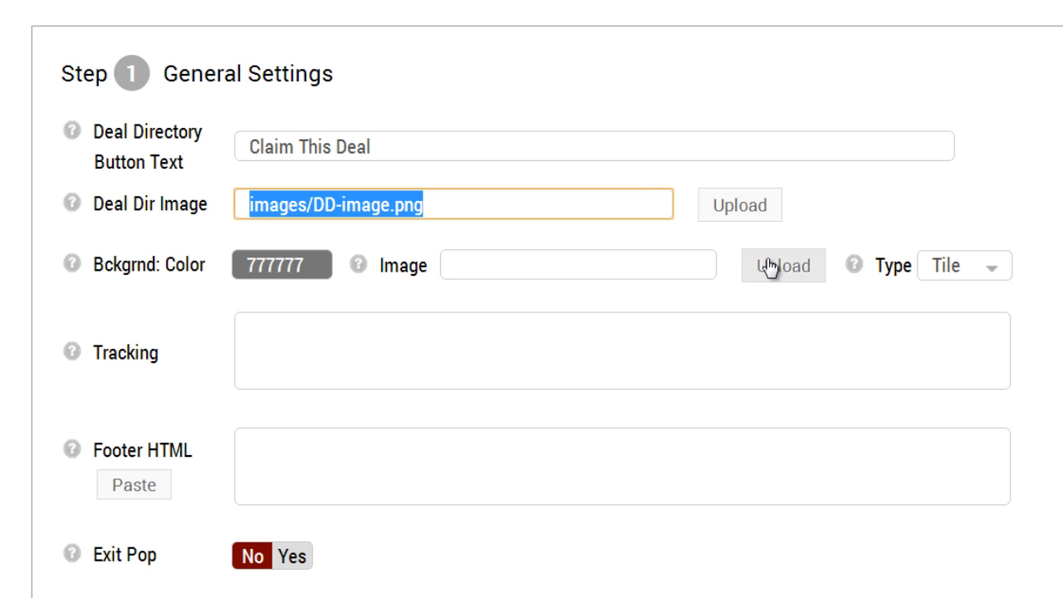
{"action": "mouse_move", "coordinate": [891, 274]}
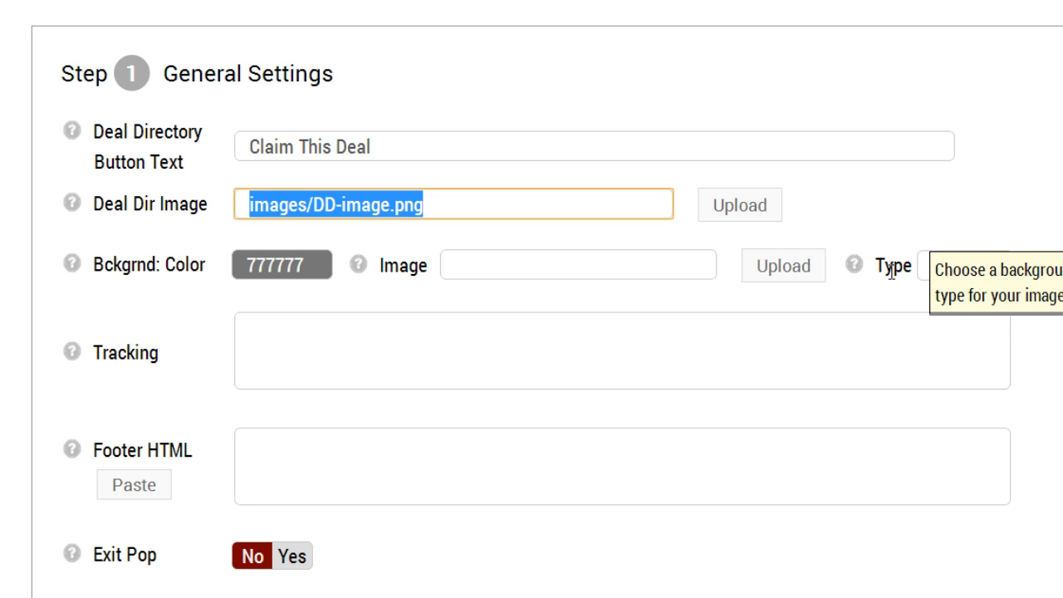
{"action": "left_click", "coordinate": [982, 275]}
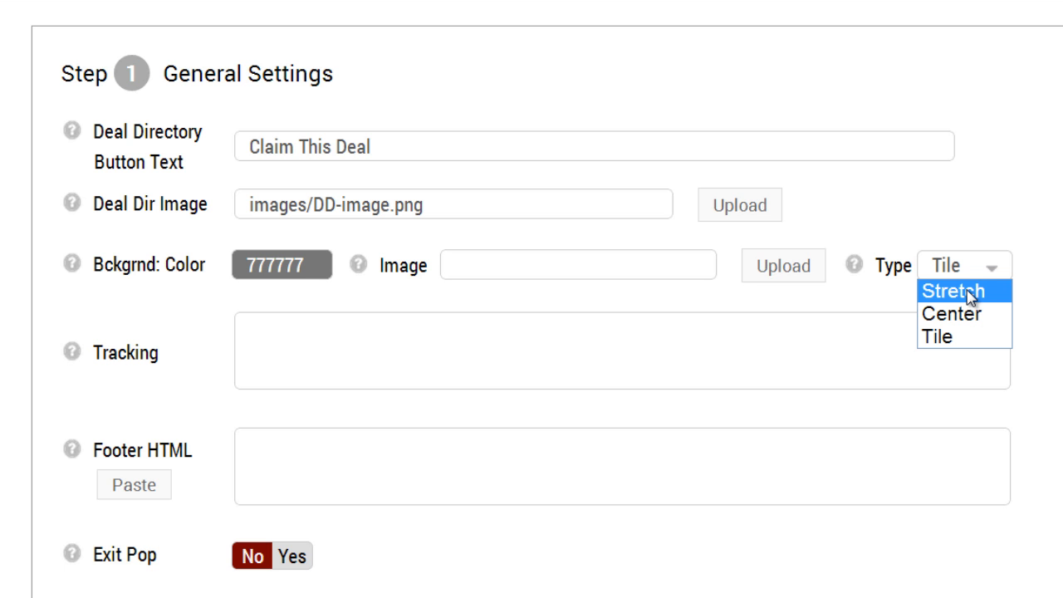
{"action": "left_click", "coordinate": [942, 335]}
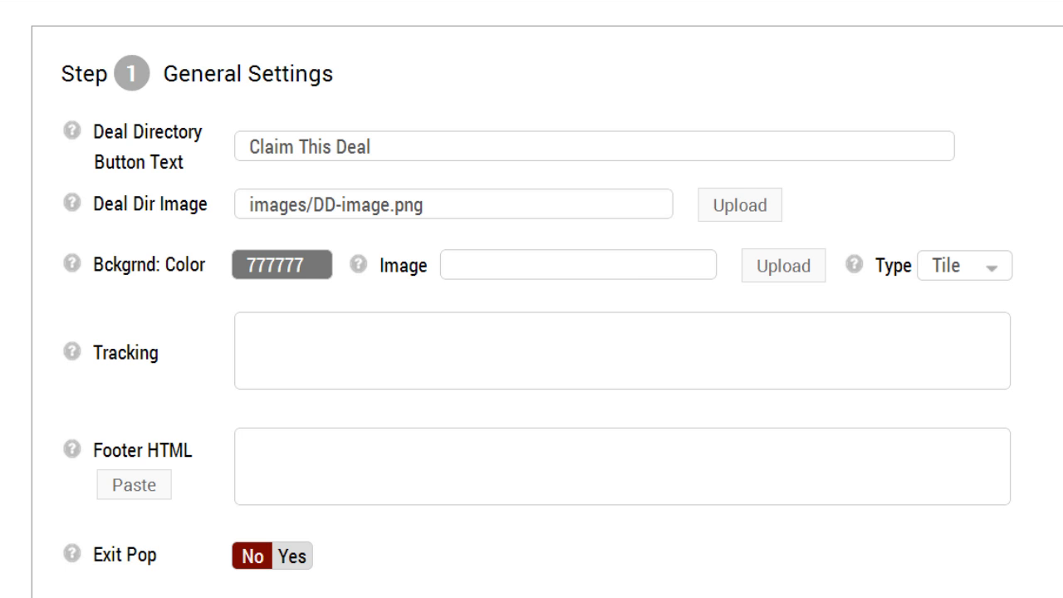
Step: Set the deal's background color to light gray EDEDED and place the cursor in the Tracking code box
{"action": "left_click", "coordinate": [629, 273]}
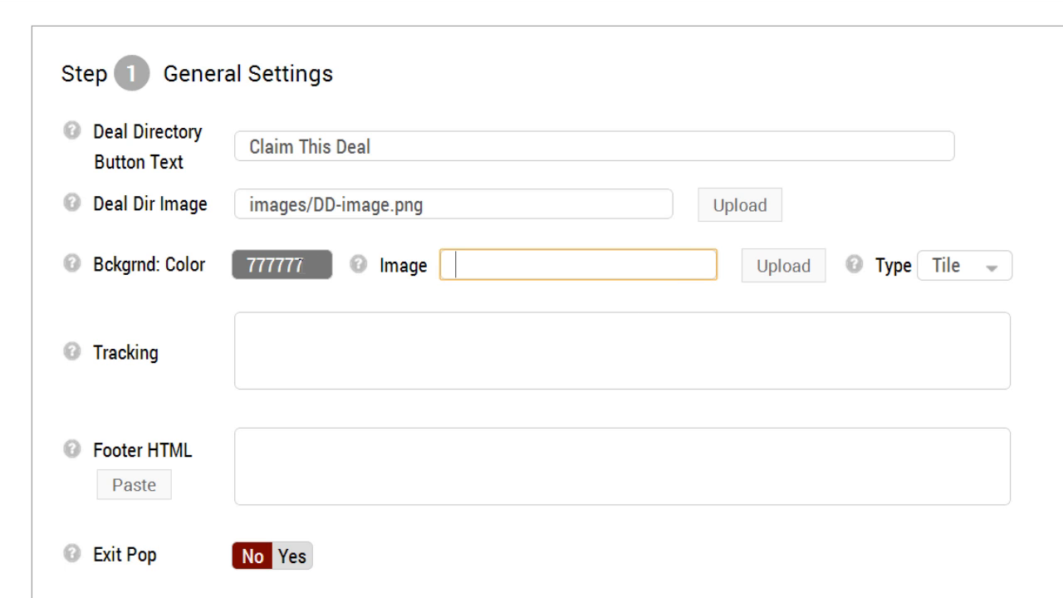
{"action": "left_click", "coordinate": [303, 264]}
{"action": "left_click", "coordinate": [529, 290]}
{"action": "left_click_drag", "start_coordinate": [530, 289], "coordinate": [531, 296]}
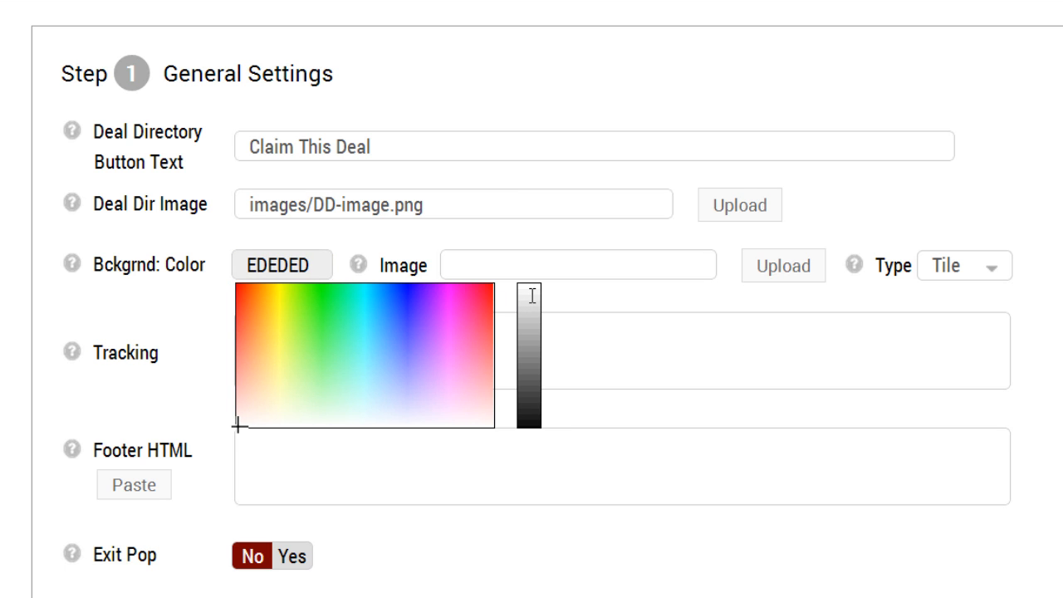
{"action": "left_click", "coordinate": [617, 304]}
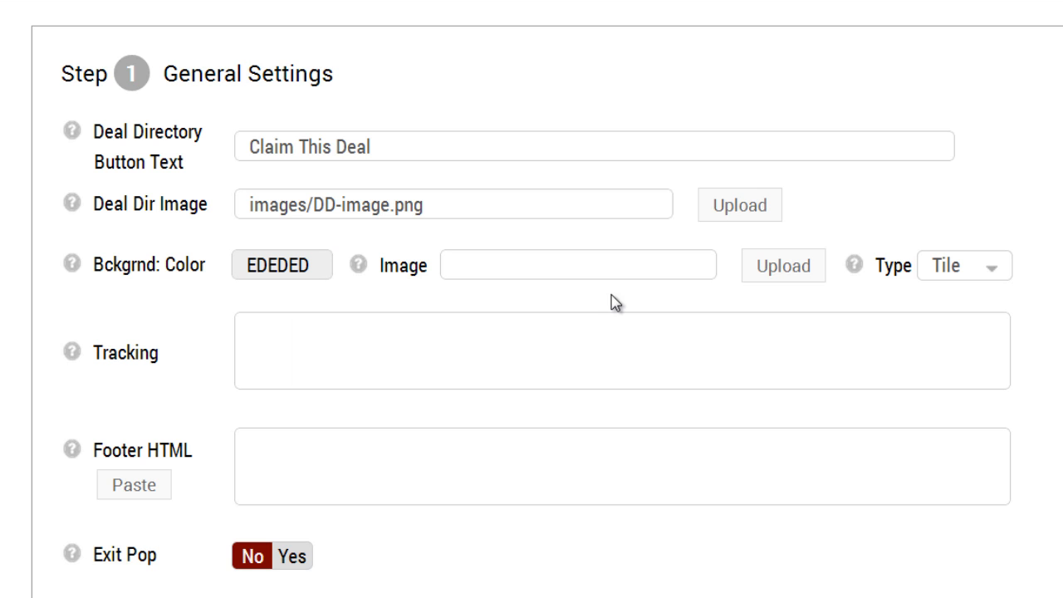
{"action": "left_click", "coordinate": [509, 368]}
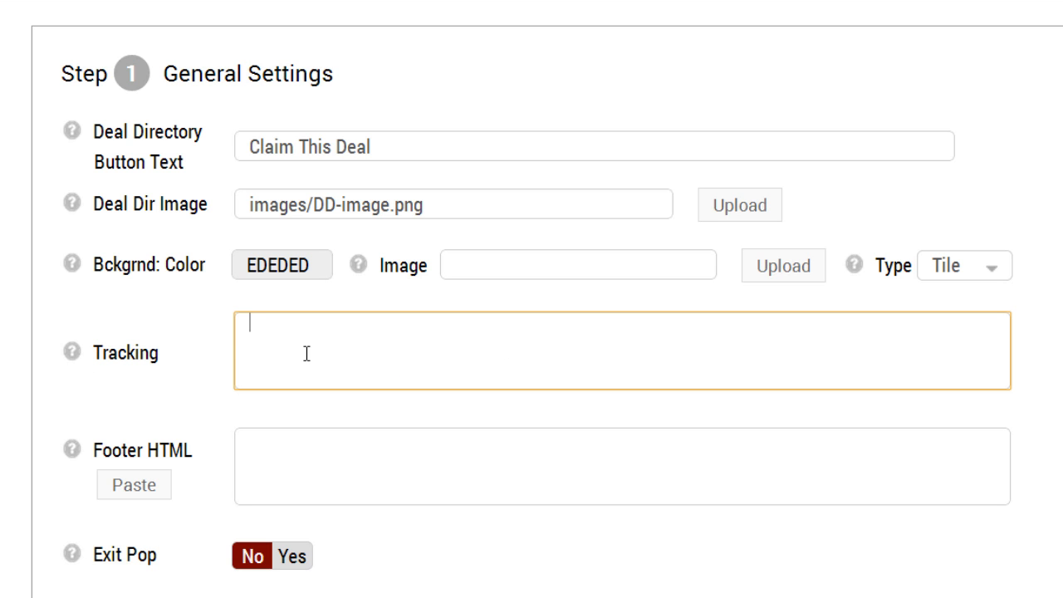
Step: Switch to Notepad and copy the complete Google Analytics tracking script, including its opening and closing script tags
{"action": "mouse_move", "coordinate": [106, 366]}
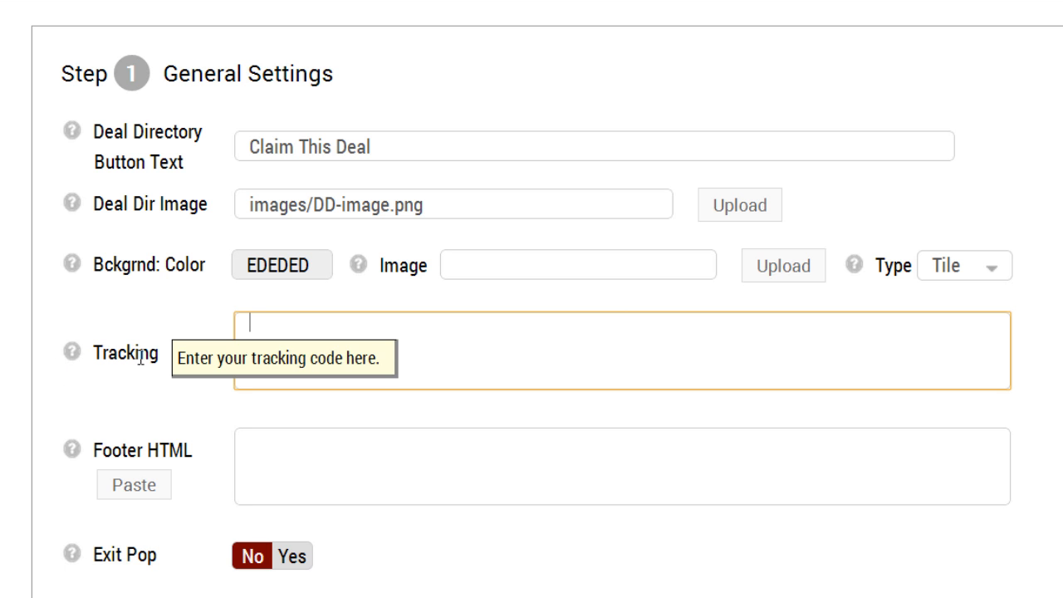
{"action": "key", "text": "alt+Tab"}
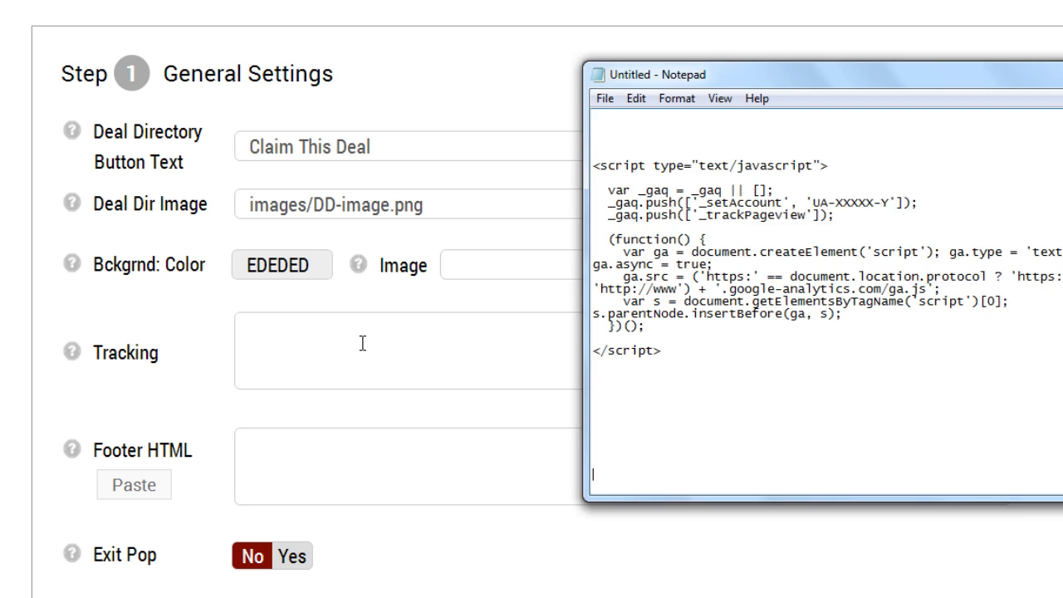
{"action": "left_click_drag", "start_coordinate": [759, 80], "coordinate": [469, 77]}
{"action": "left_click_drag", "start_coordinate": [611, 351], "coordinate": [527, 177]}
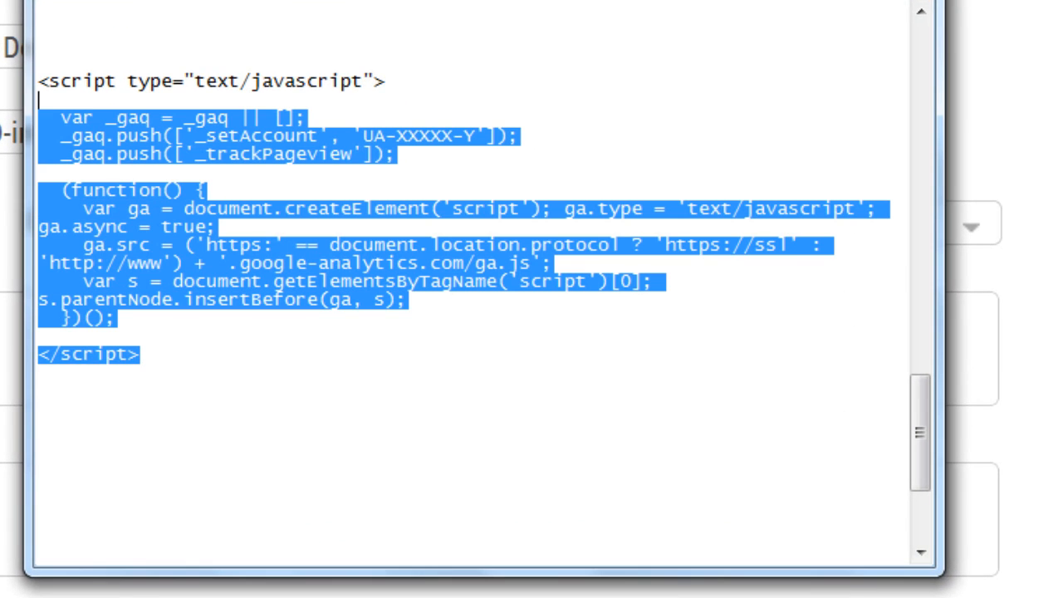
{"action": "left_click_drag", "start_coordinate": [38, 100], "coordinate": [37, 81]}
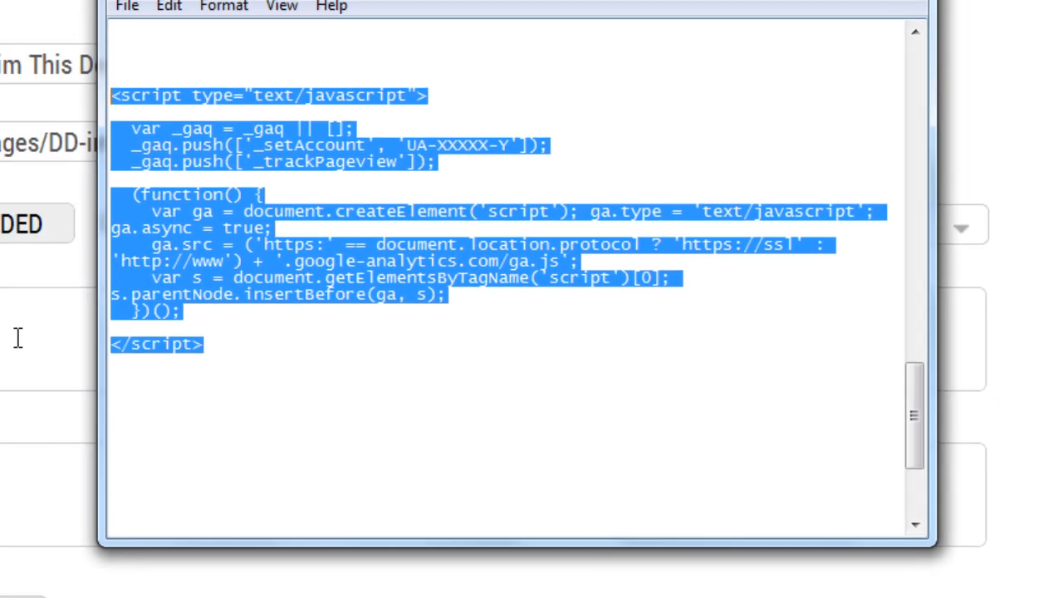
Step: Return to the deal form and paste the copied Google Analytics script into the Tracking box
{"action": "left_click", "coordinate": [17, 337]}
{"action": "right_click", "coordinate": [241, 307]}
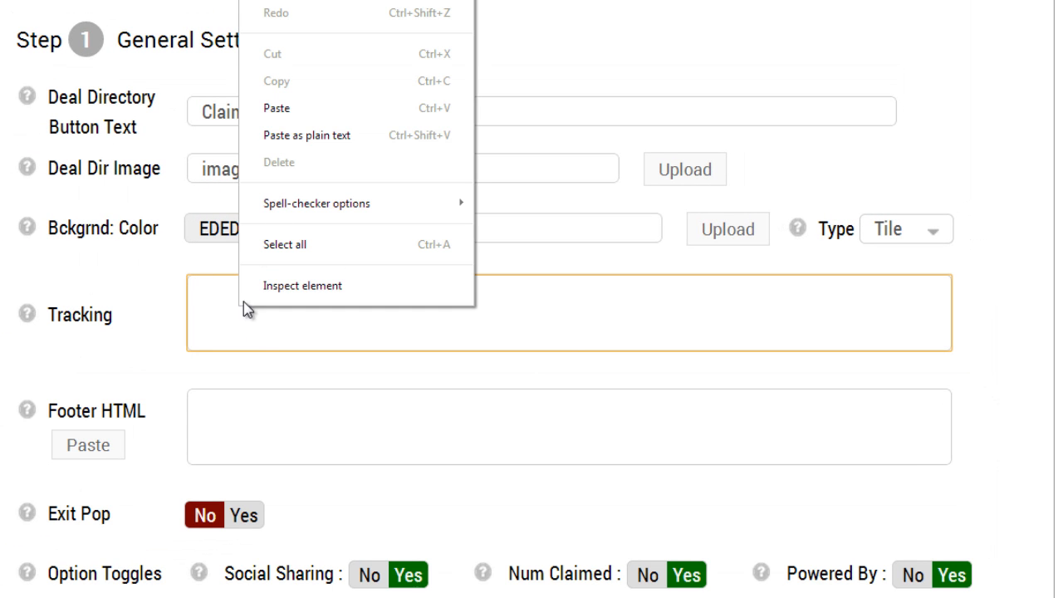
{"action": "left_click", "coordinate": [297, 117]}
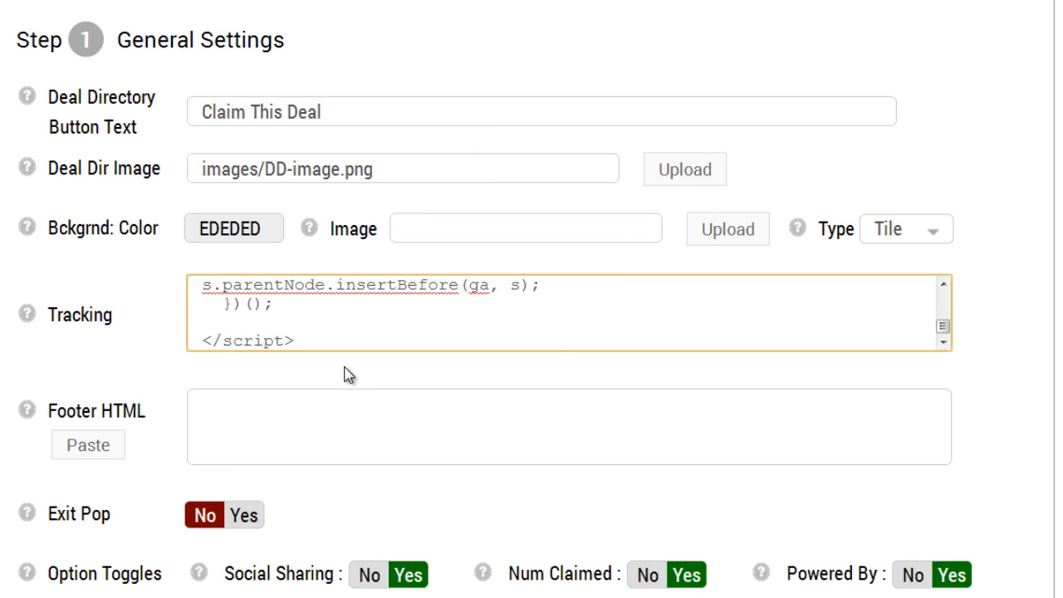
Step: Fill the Footer HTML box with the ready-made Terms and Conditions, Privacy Policy and copyright code
{"action": "left_click", "coordinate": [207, 392]}
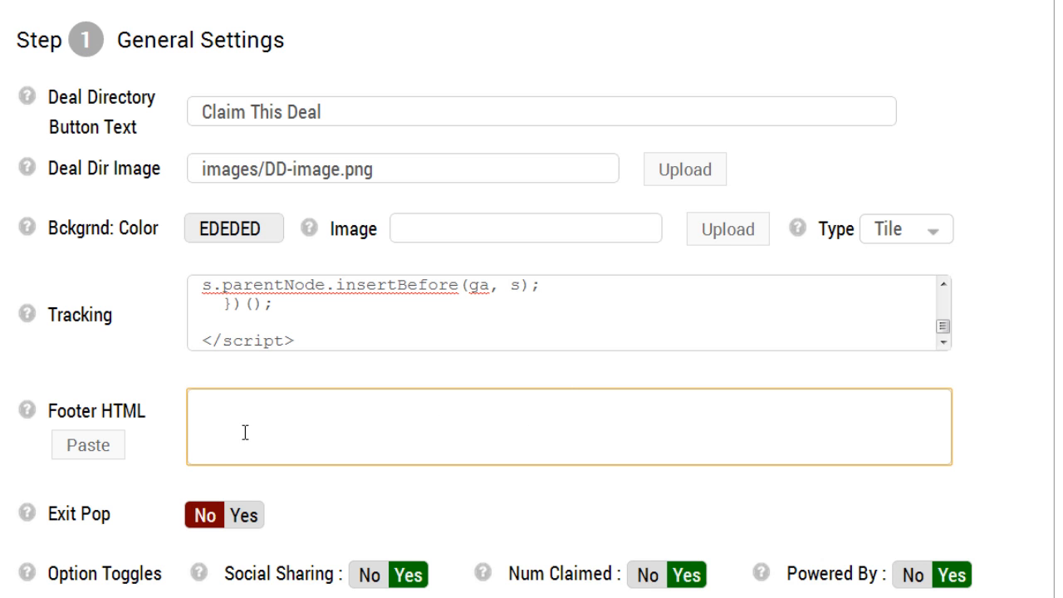
{"action": "left_click", "coordinate": [89, 445]}
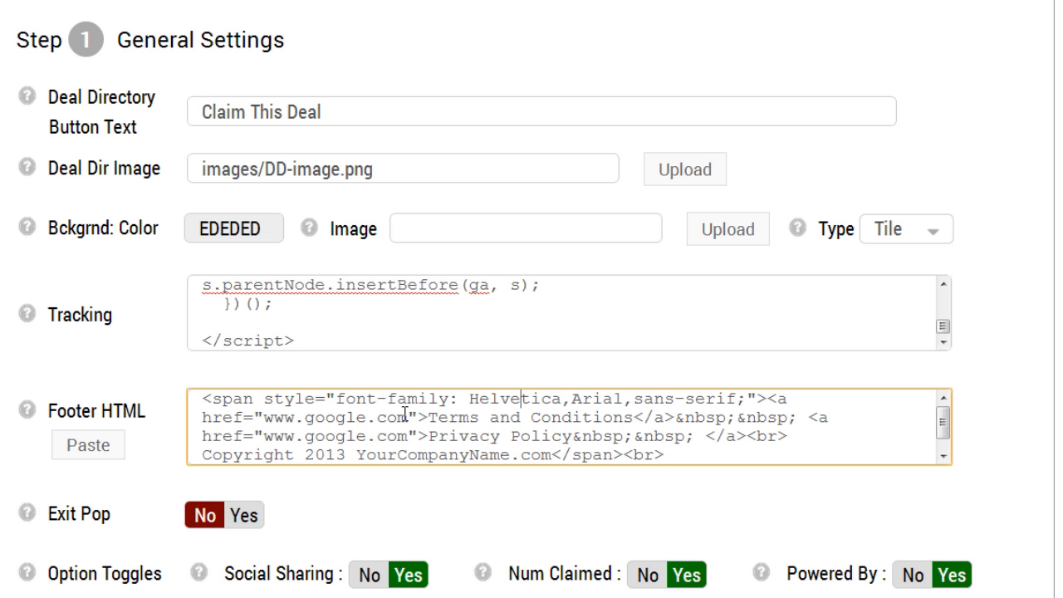
{"action": "left_click", "coordinate": [1021, 322]}
Step: Enable the deal's Exit Pop and place the cursor in its URL field
{"action": "scroll", "coordinate": [1021, 324], "scroll_direction": "down", "scroll_amount": 2}
{"action": "scroll", "coordinate": [1021, 324], "scroll_direction": "down", "scroll_amount": 1}
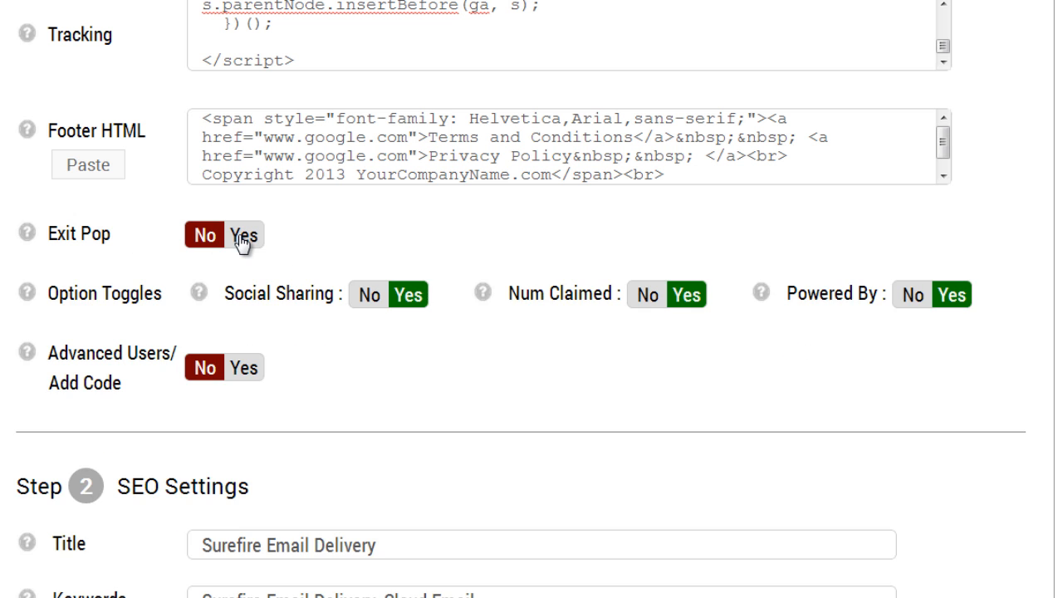
{"action": "left_click", "coordinate": [242, 238]}
{"action": "left_click", "coordinate": [477, 244]}
{"action": "scroll", "coordinate": [447, 317], "scroll_direction": "up", "scroll_amount": 1}
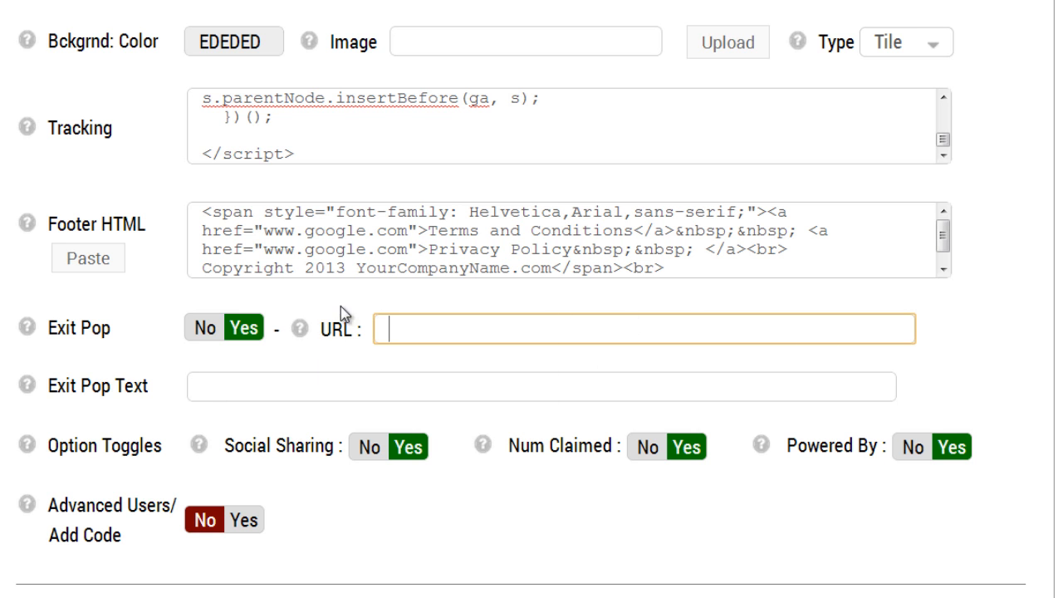
{"action": "mouse_move", "coordinate": [58, 387]}
{"action": "left_click", "coordinate": [244, 382]}
{"action": "type", "text": "s"}
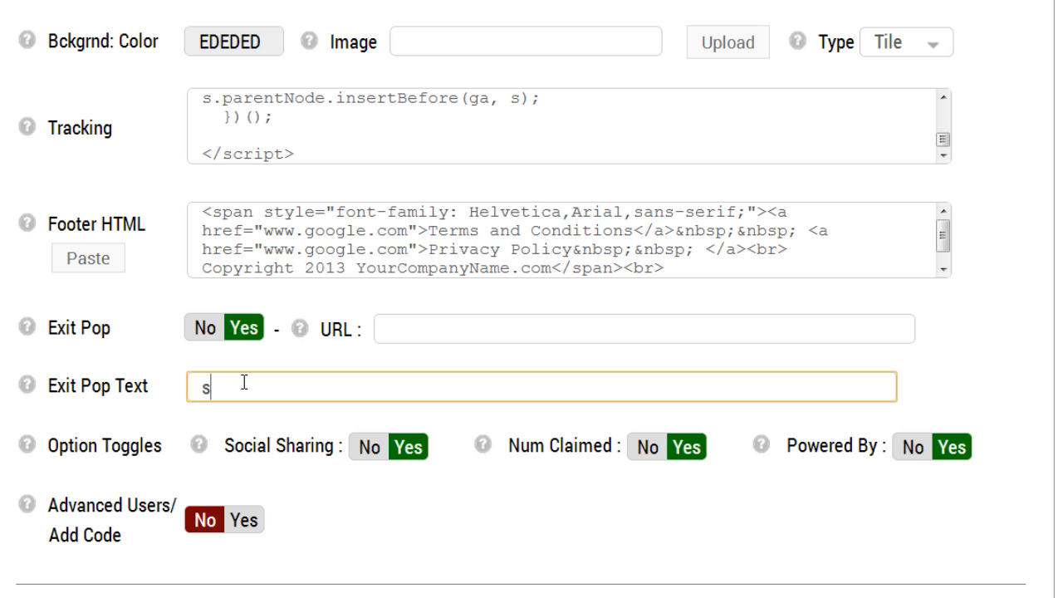
{"action": "key", "text": "BackSpace"}
{"action": "type", "text": "W"}
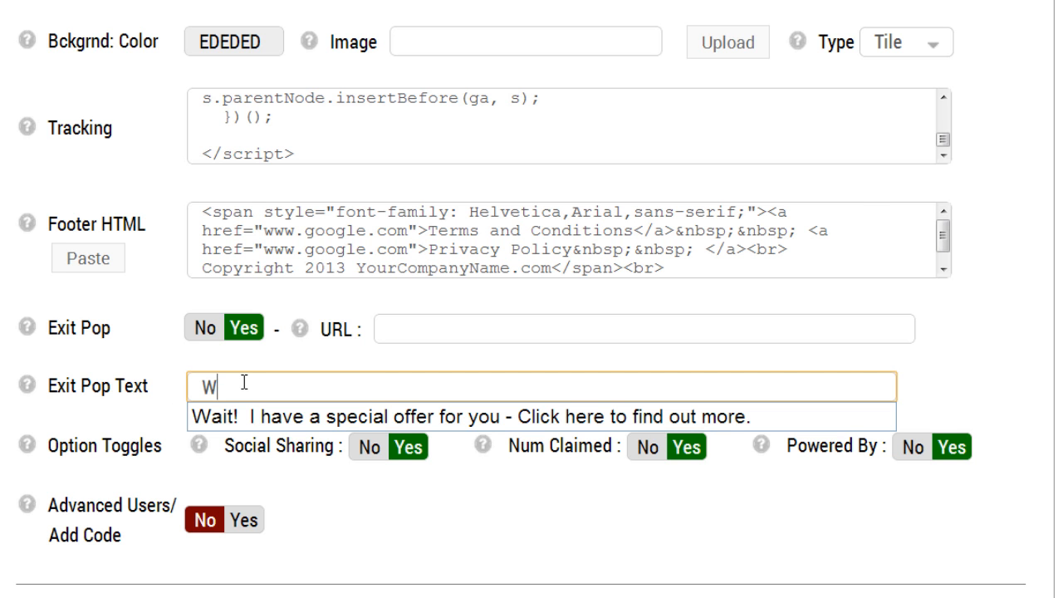
{"action": "left_click", "coordinate": [239, 418]}
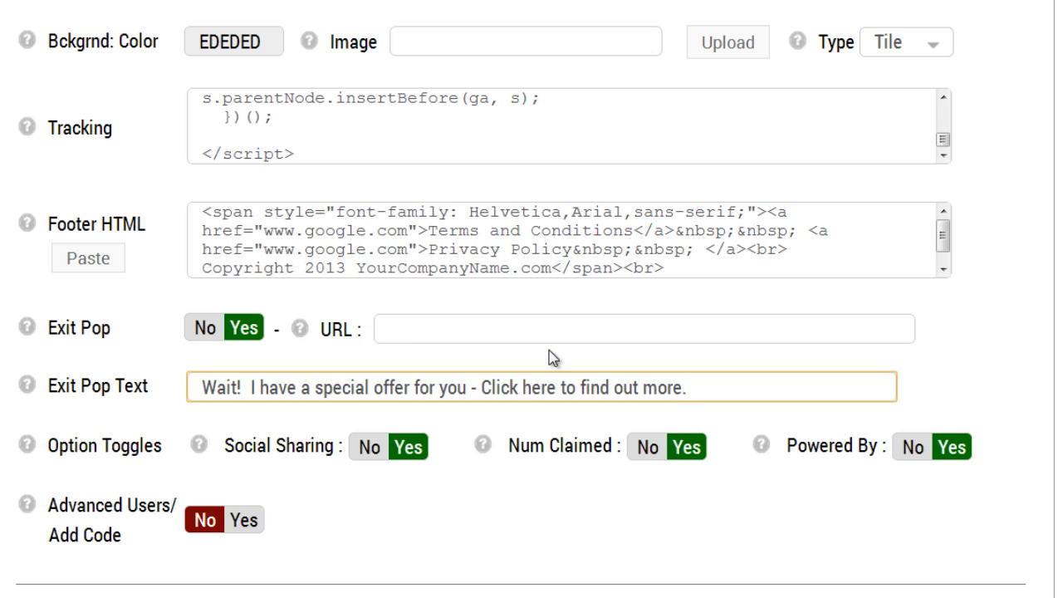
{"action": "left_click", "coordinate": [492, 330]}
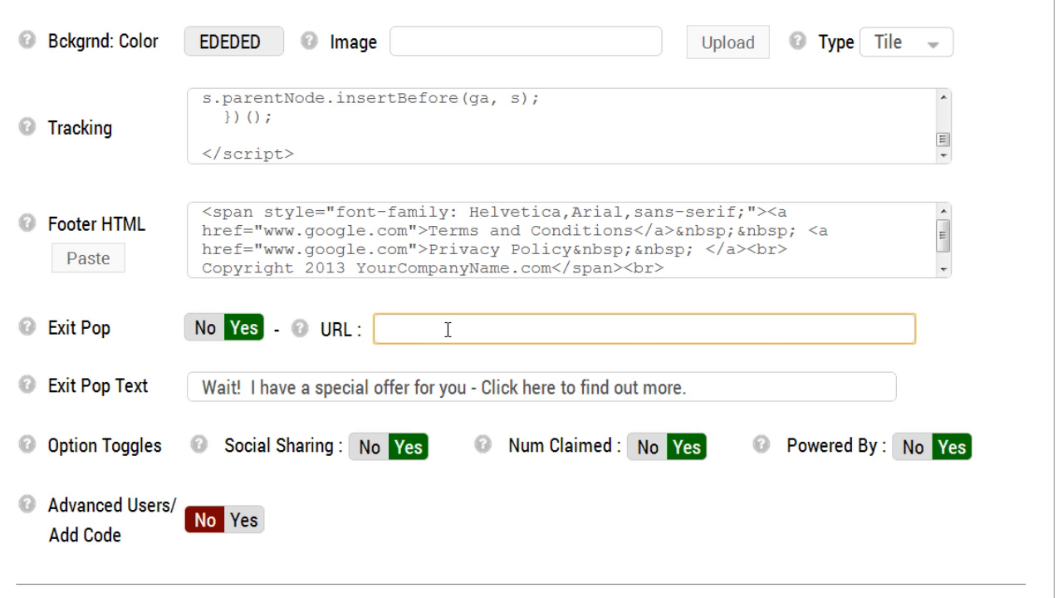
{"action": "type", "text": "http://easydealbuilder.com/deals/ThemeDesigner/"}
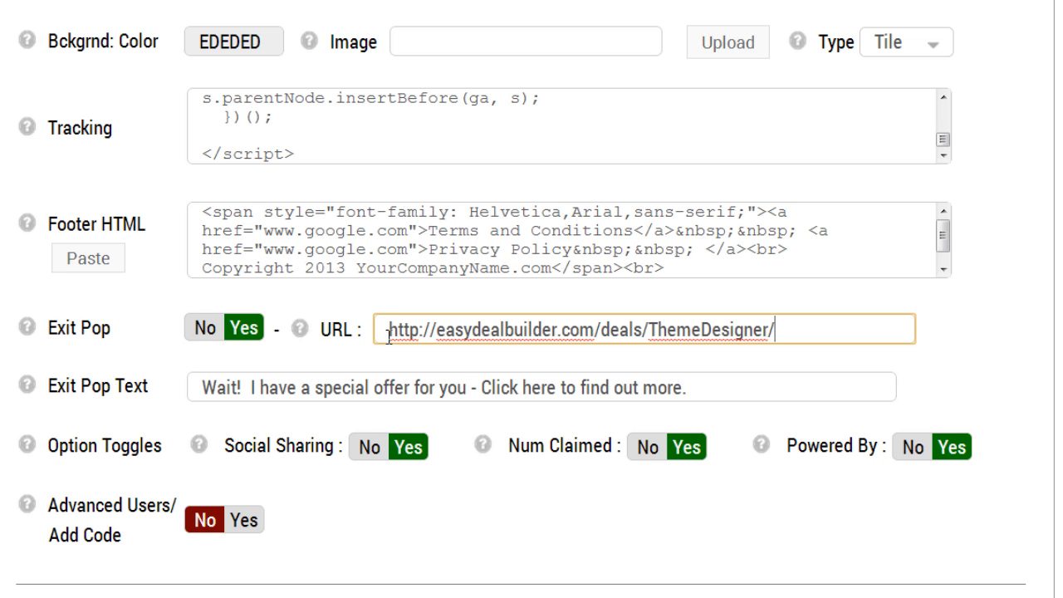
Step: Switch the deal's Social Sharing option off and back on
{"action": "scroll", "coordinate": [495, 335], "scroll_direction": "down", "scroll_amount": 3}
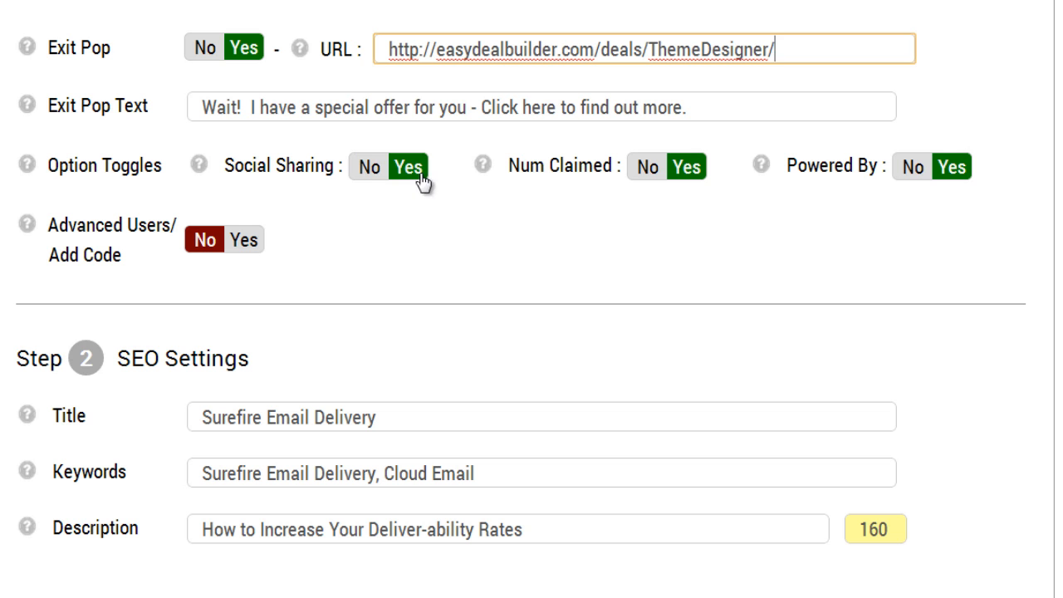
{"action": "left_click", "coordinate": [369, 182]}
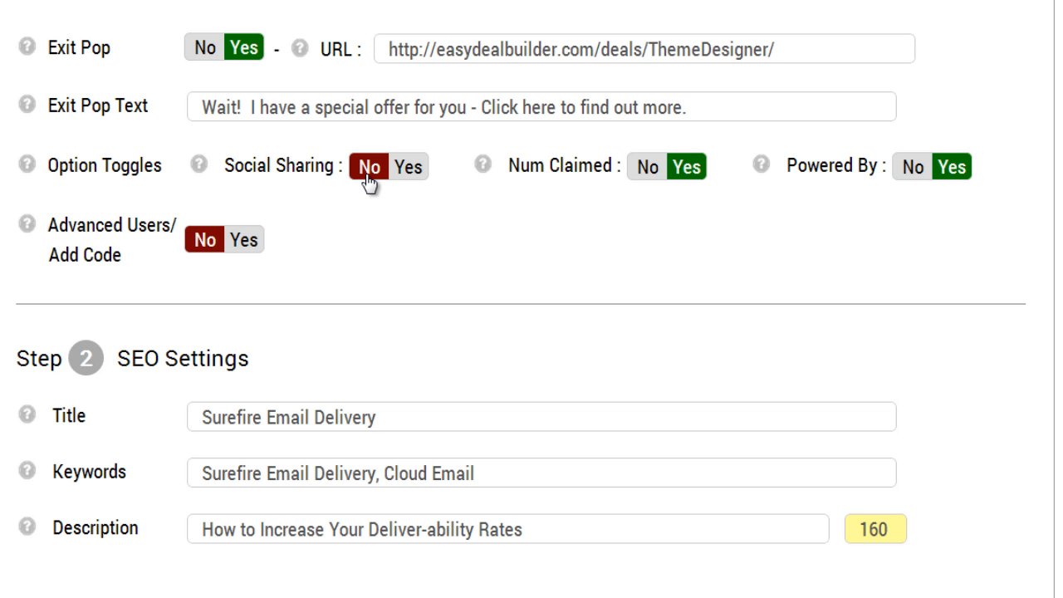
{"action": "left_click", "coordinate": [413, 168]}
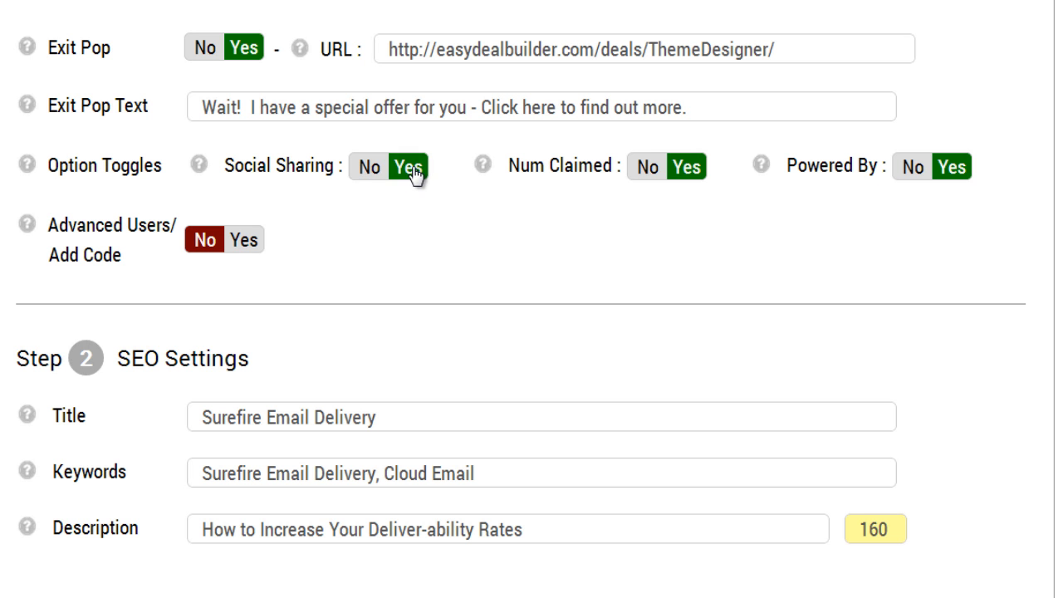
{"action": "scroll", "coordinate": [491, 279], "scroll_direction": "up", "scroll_amount": 1}
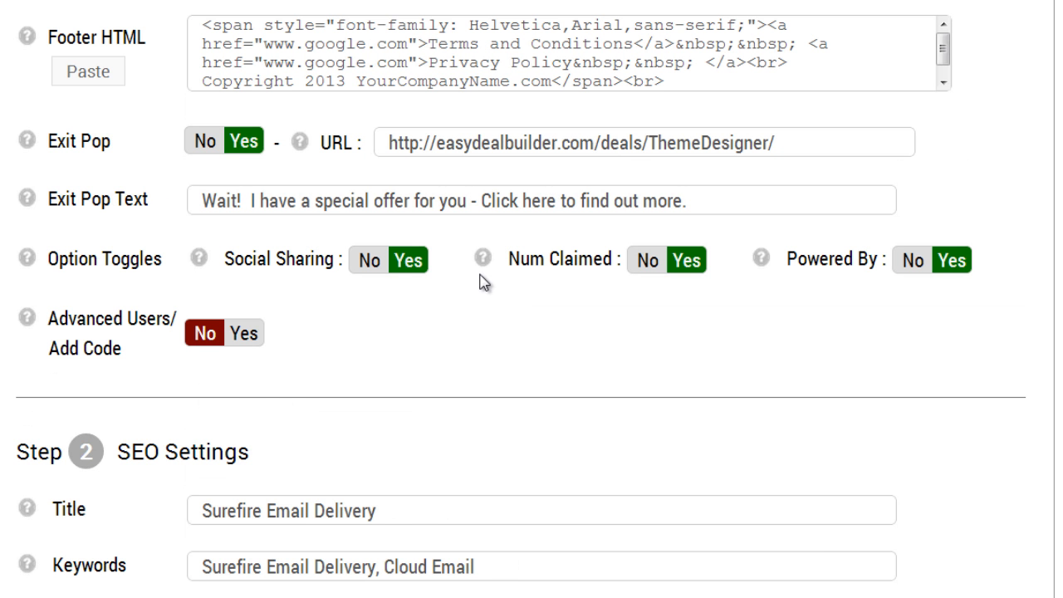
{"action": "mouse_move", "coordinate": [489, 265]}
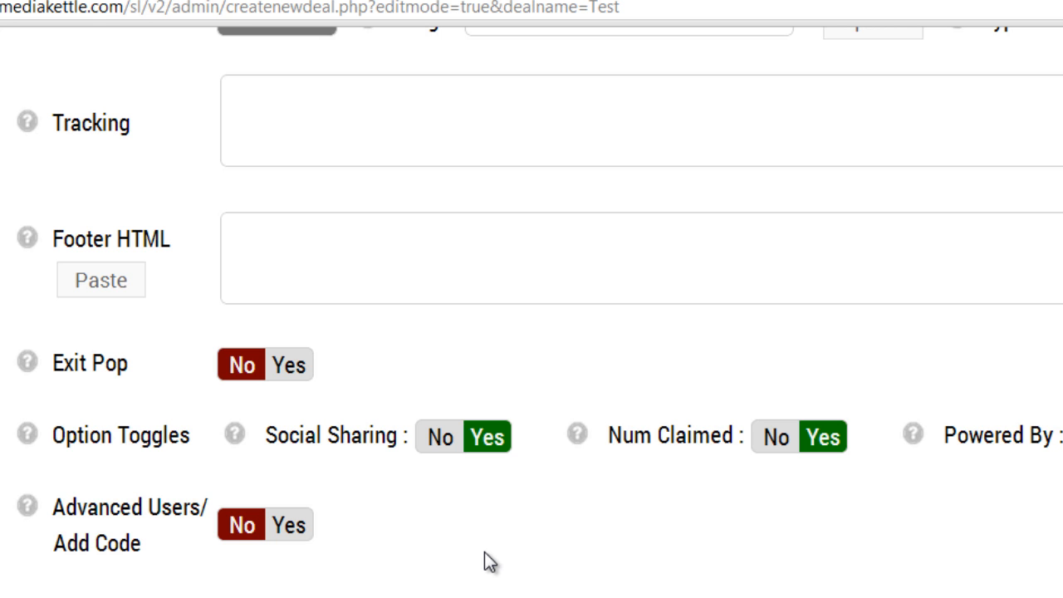
Step: Enable Add Code for advanced users with Body End as the location, and place the cursor in the Custom Code box
{"action": "mouse_move", "coordinate": [96, 490]}
{"action": "left_click", "coordinate": [303, 528]}
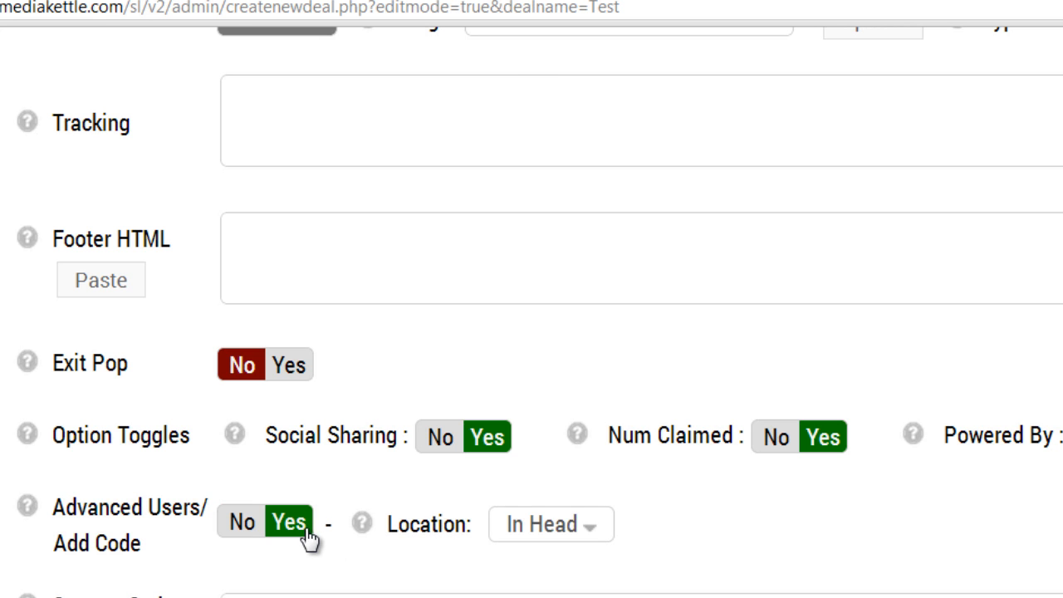
{"action": "left_click", "coordinate": [531, 524]}
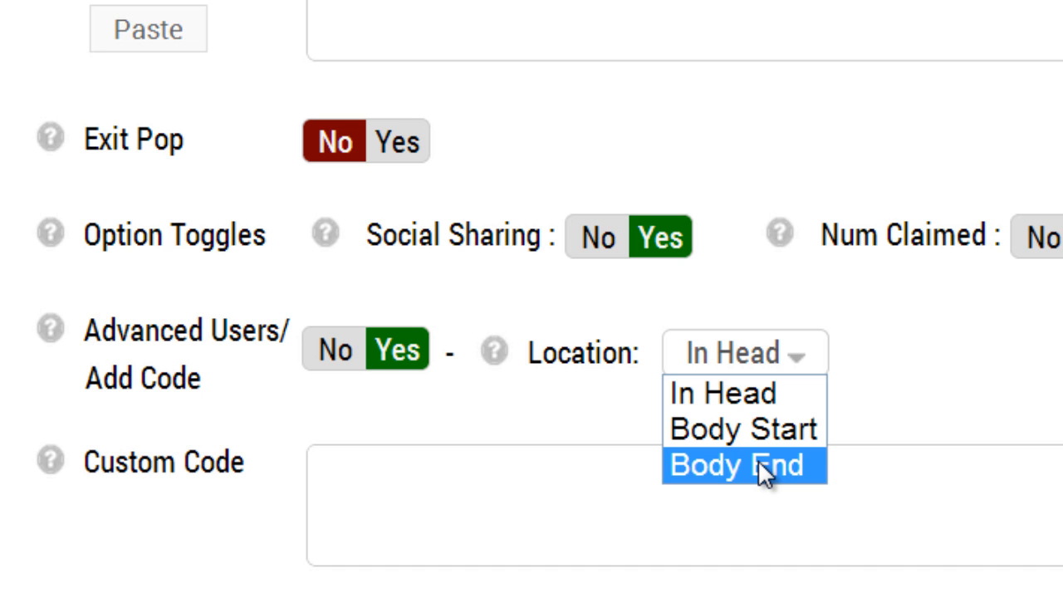
{"action": "left_click", "coordinate": [757, 464]}
{"action": "left_click", "coordinate": [520, 517]}
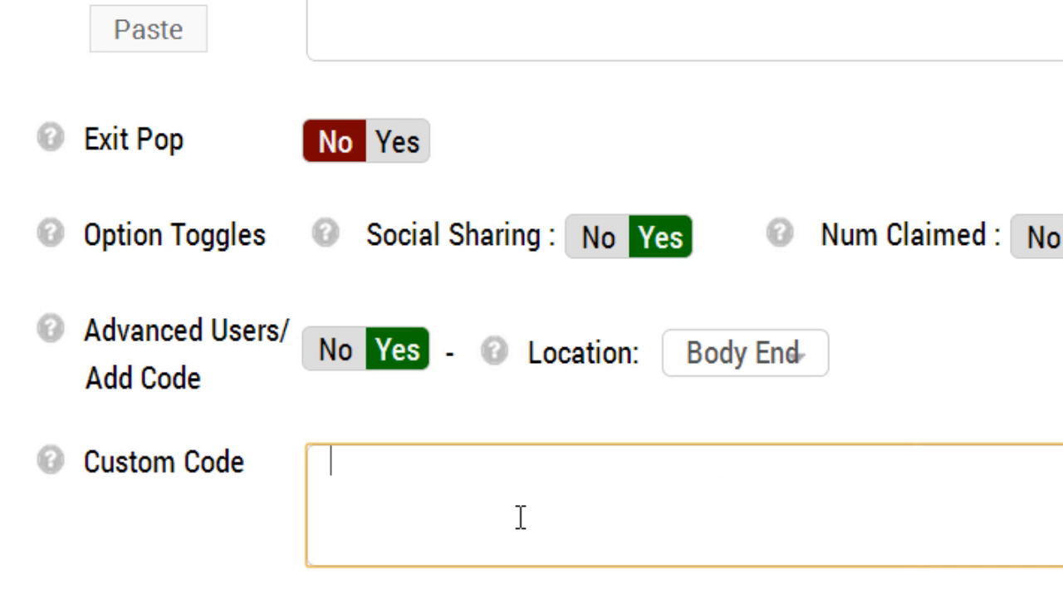